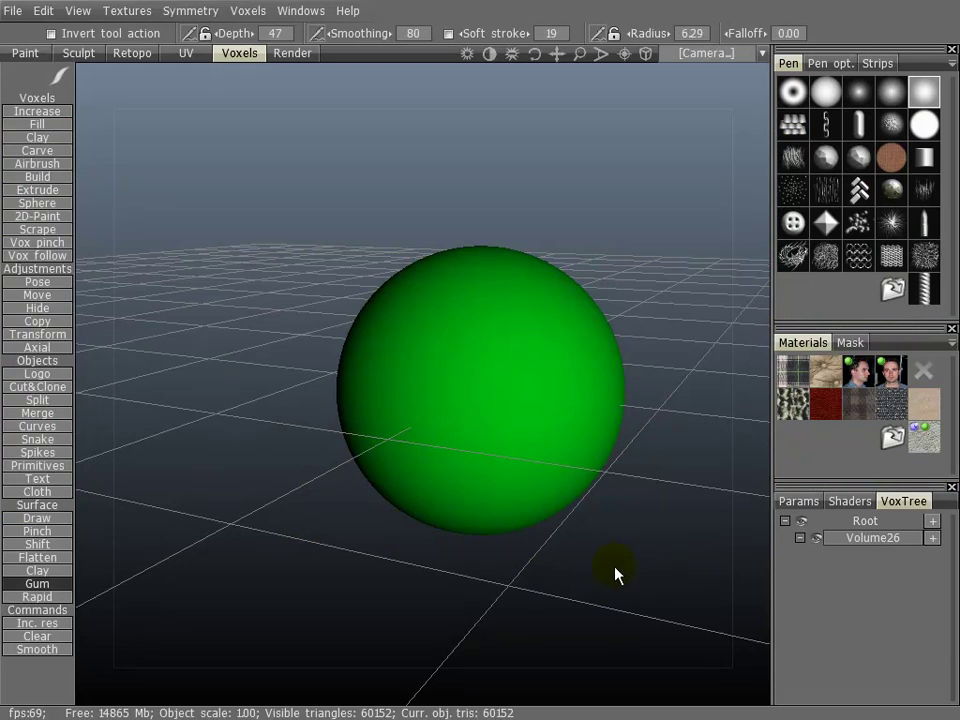
# - Toggle Volume26's visibility off and on while orbiting and panning around the sphere
pyautogui.moveTo(620, 572); pyautogui.dragTo(647, 568)
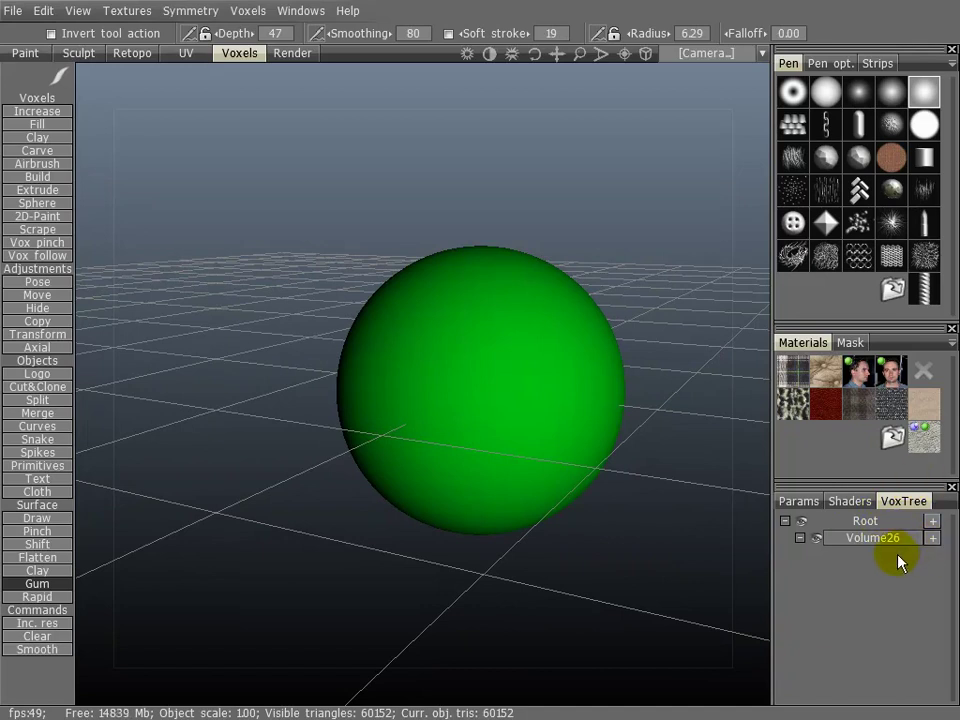
pyautogui.moveTo(681, 606); pyautogui.dragTo(645, 582)
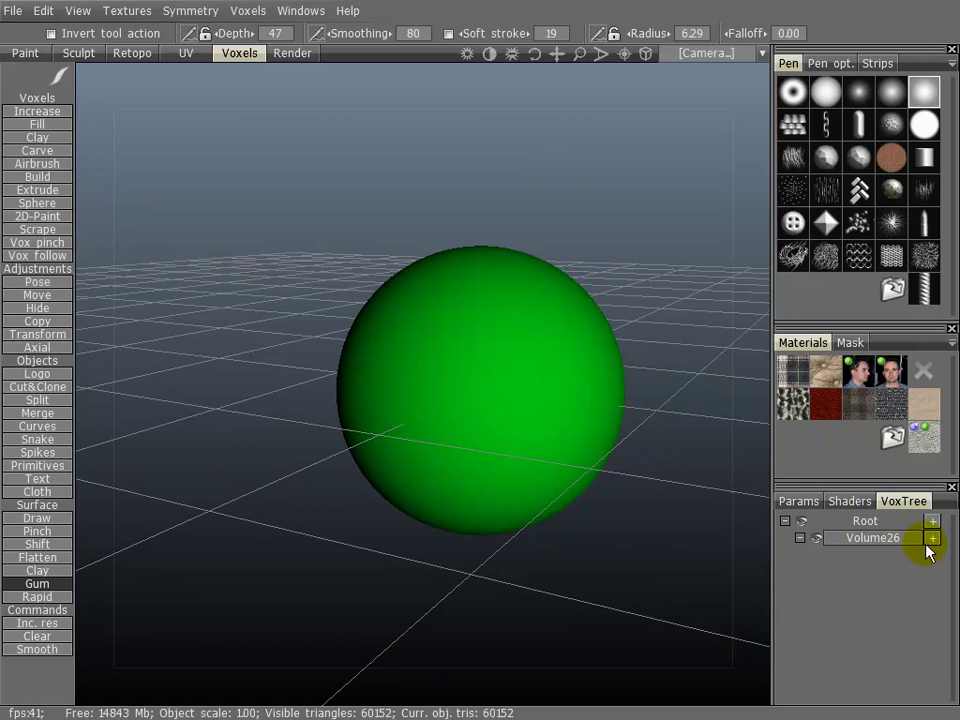
pyautogui.click(816, 538)
pyautogui.click(816, 538)
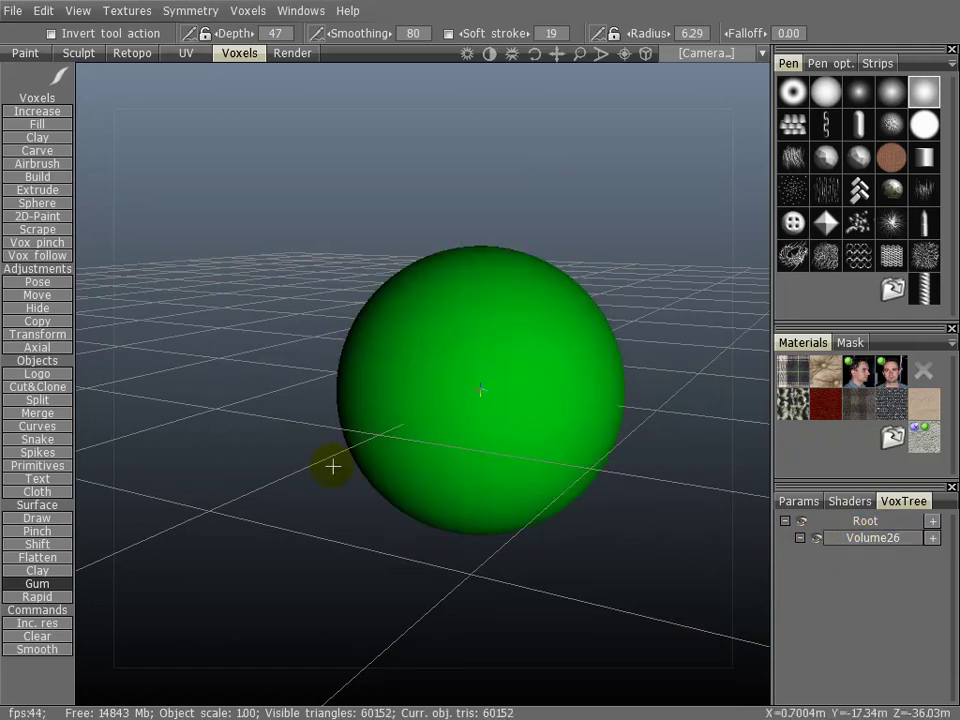
pyautogui.moveTo(231, 273); pyautogui.dragTo(366, 387)
pyautogui.moveTo(542, 587); pyautogui.dragTo(543, 563)
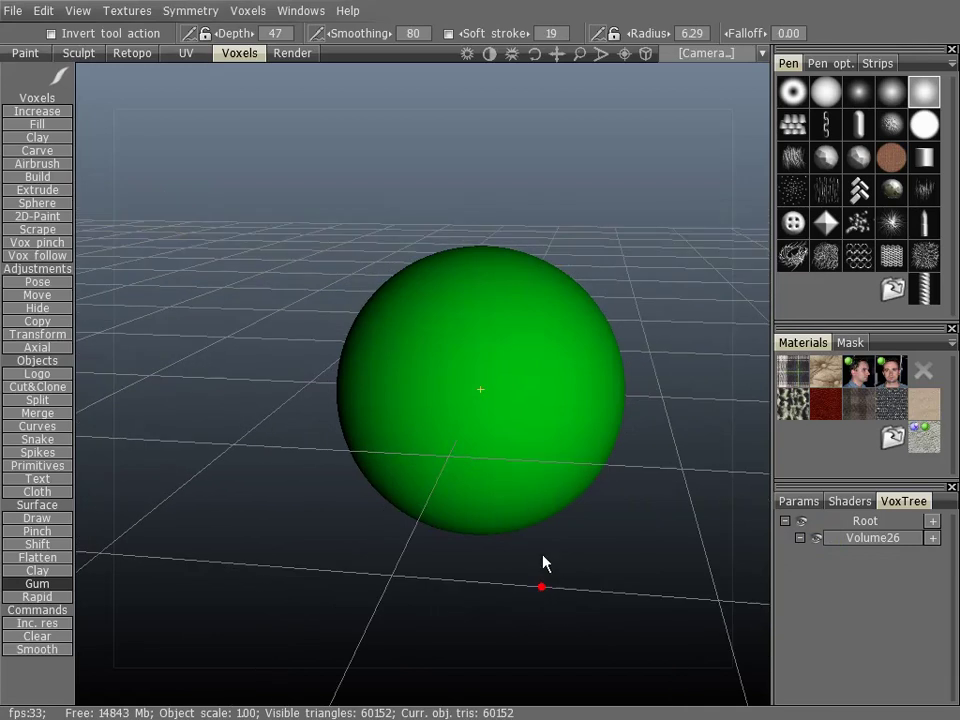
pyautogui.moveTo(288, 302); pyautogui.dragTo(328, 306)
pyautogui.moveTo(315, 276); pyautogui.dragTo(329, 288, button='middle')
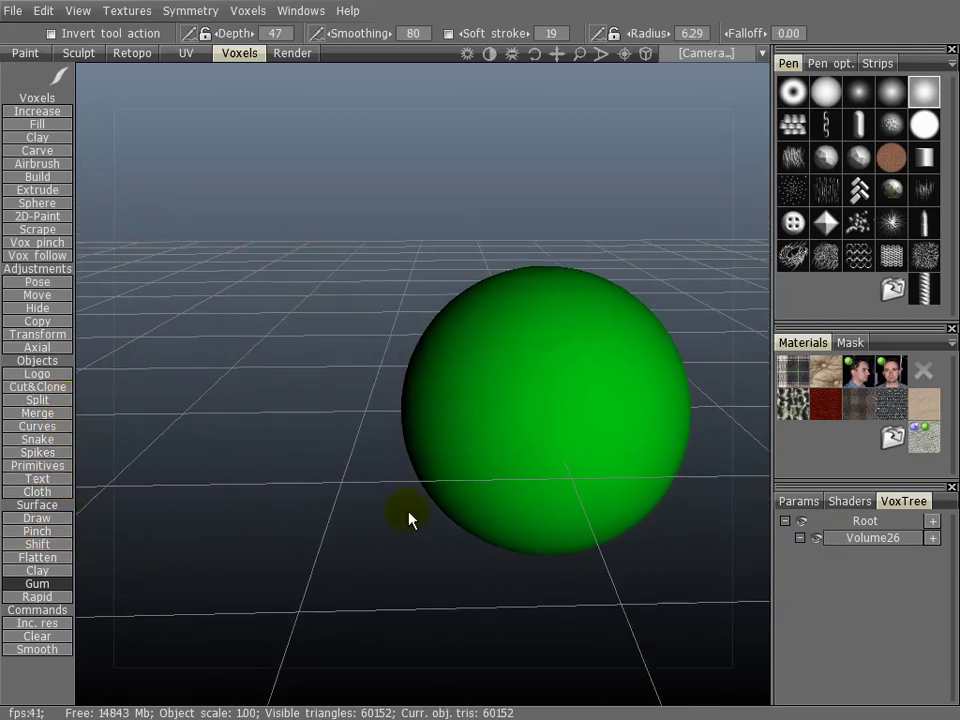
# - Add layer Volume27 and place a radius-50 sphere to the left, at X 114.882
pyautogui.click(932, 521)
pyautogui.click(889, 556)
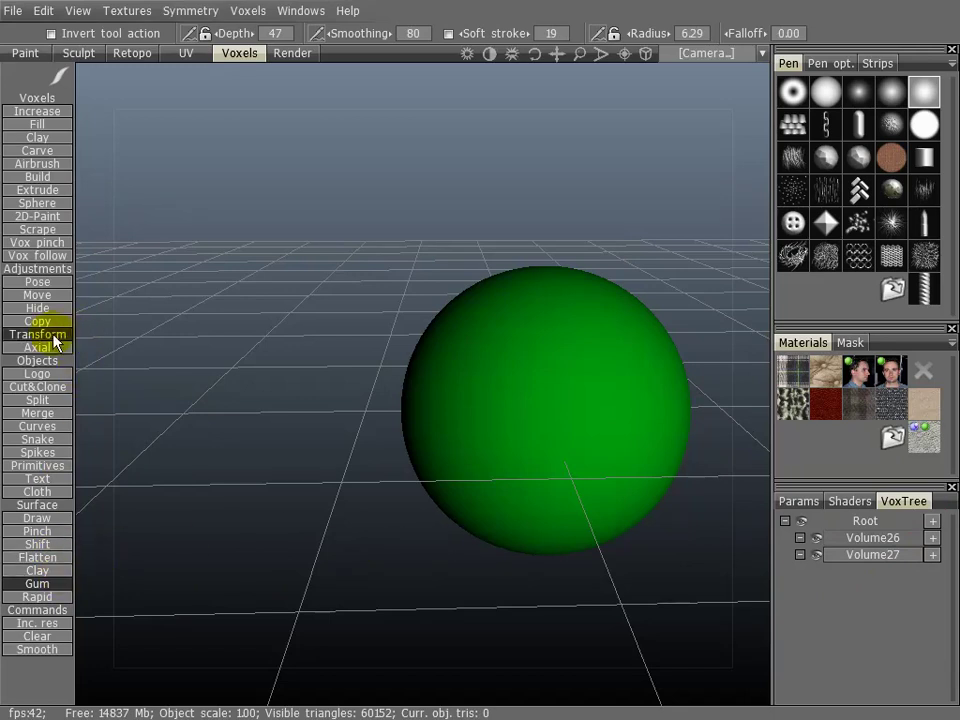
pyautogui.click(37, 465)
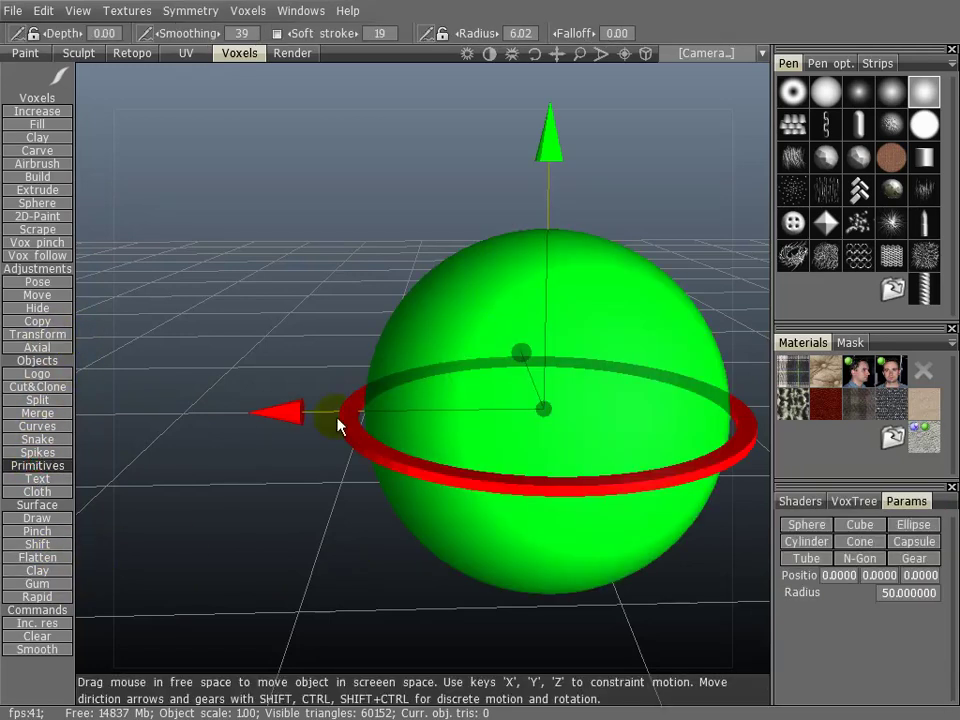
pyautogui.moveTo(277, 425); pyautogui.dragTo(100, 414)
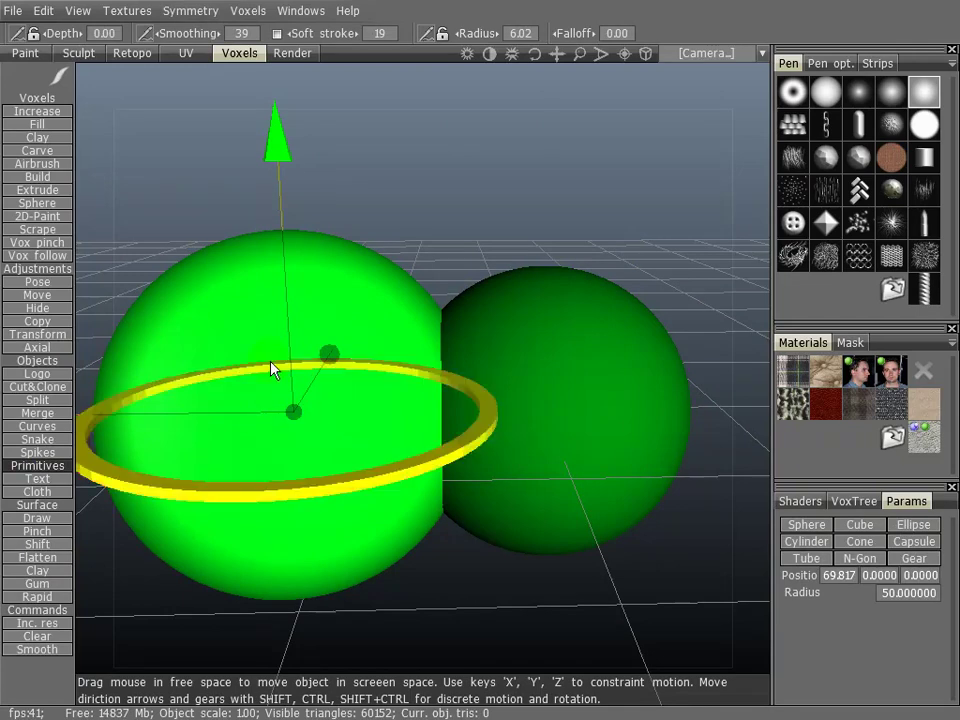
pyautogui.scroll(-5, 405, 350)
pyautogui.moveTo(208, 384); pyautogui.dragTo(240, 428)
pyautogui.press('Return')
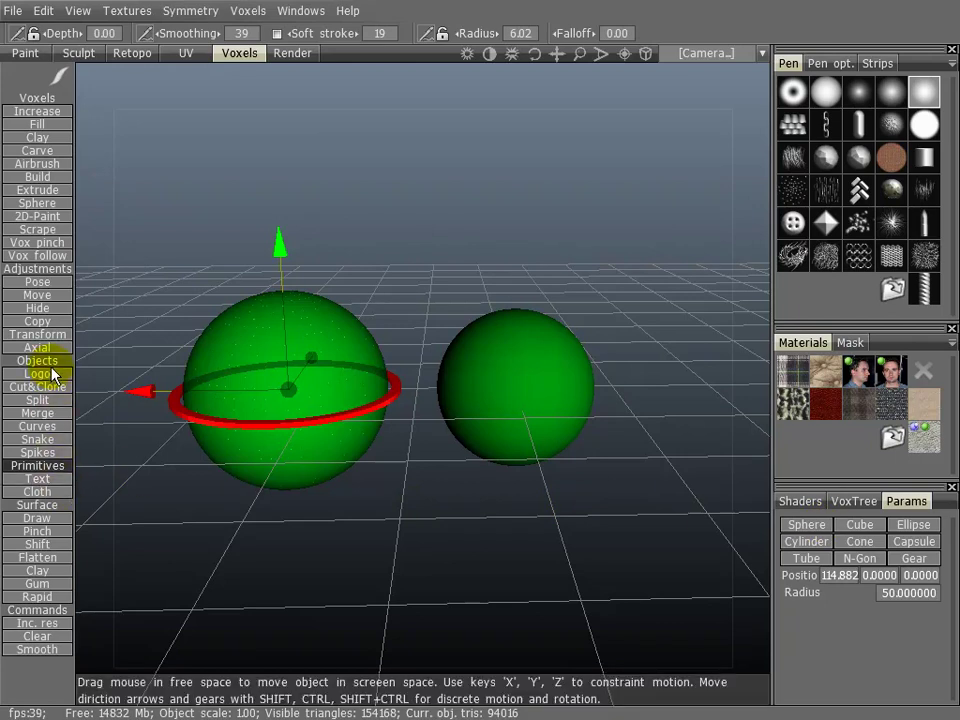
# - Finish the primitive, select Volume27 and set its parent to Root
pyautogui.click(40, 111)
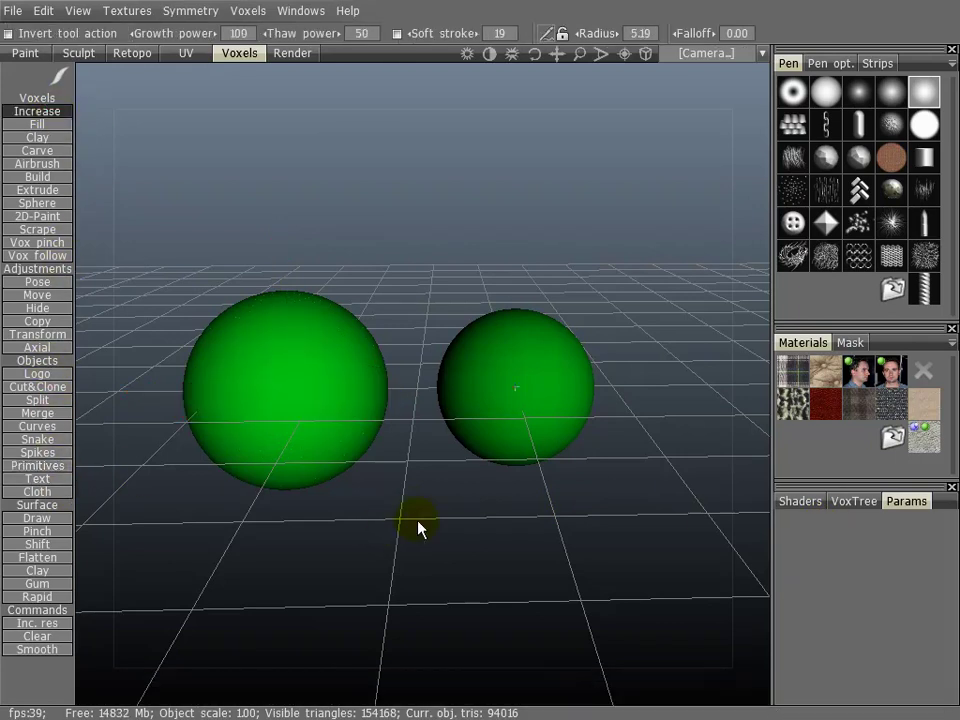
pyautogui.click(848, 502)
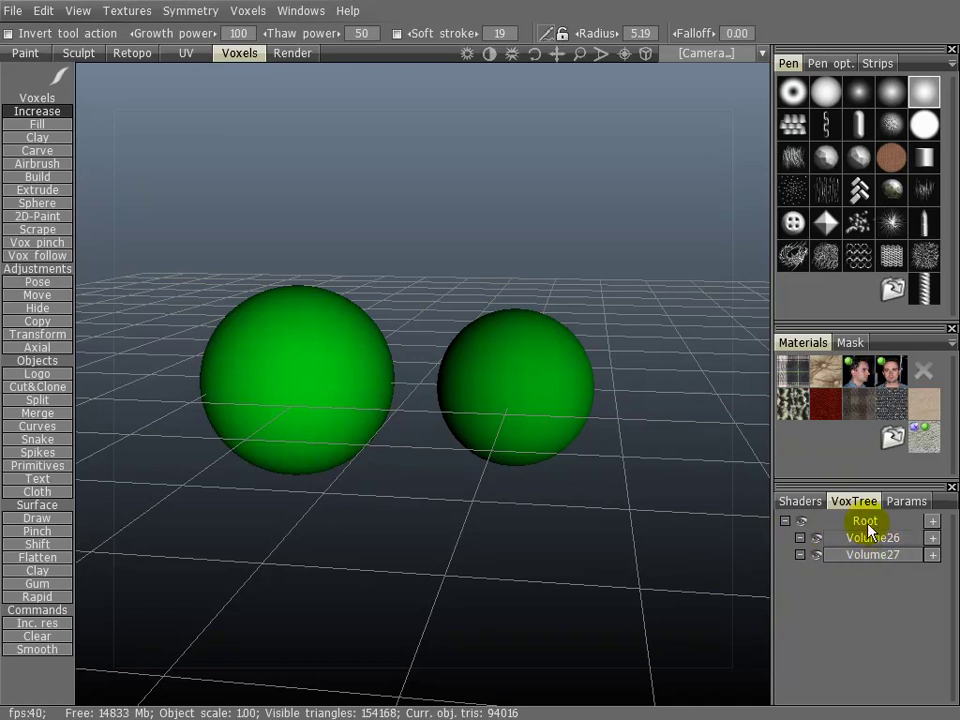
pyautogui.moveTo(498, 500); pyautogui.dragTo(527, 491)
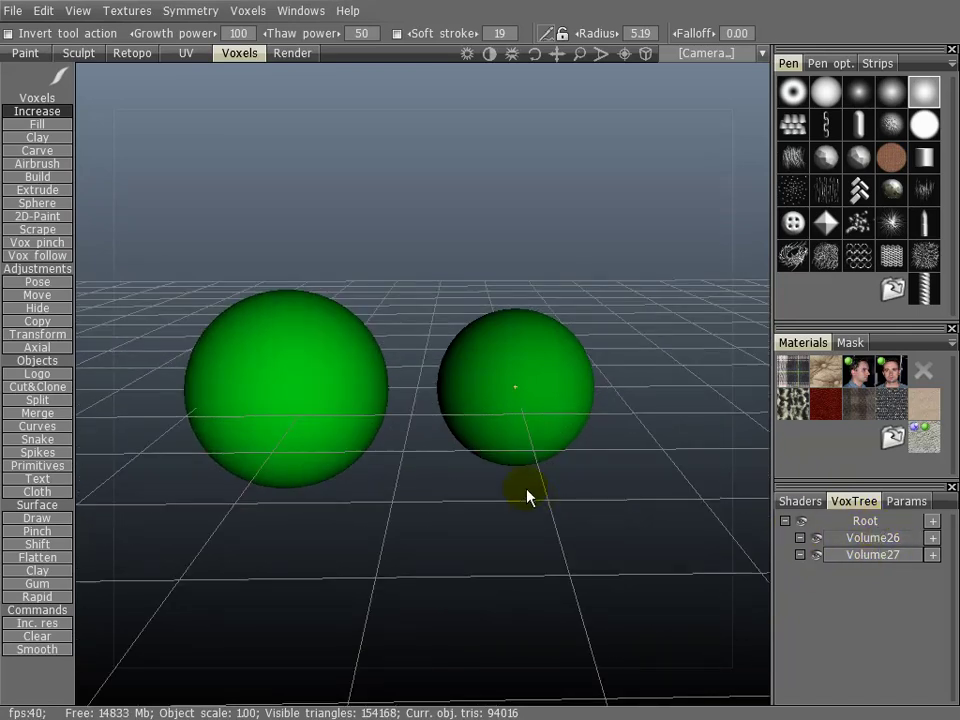
pyautogui.click(866, 557)
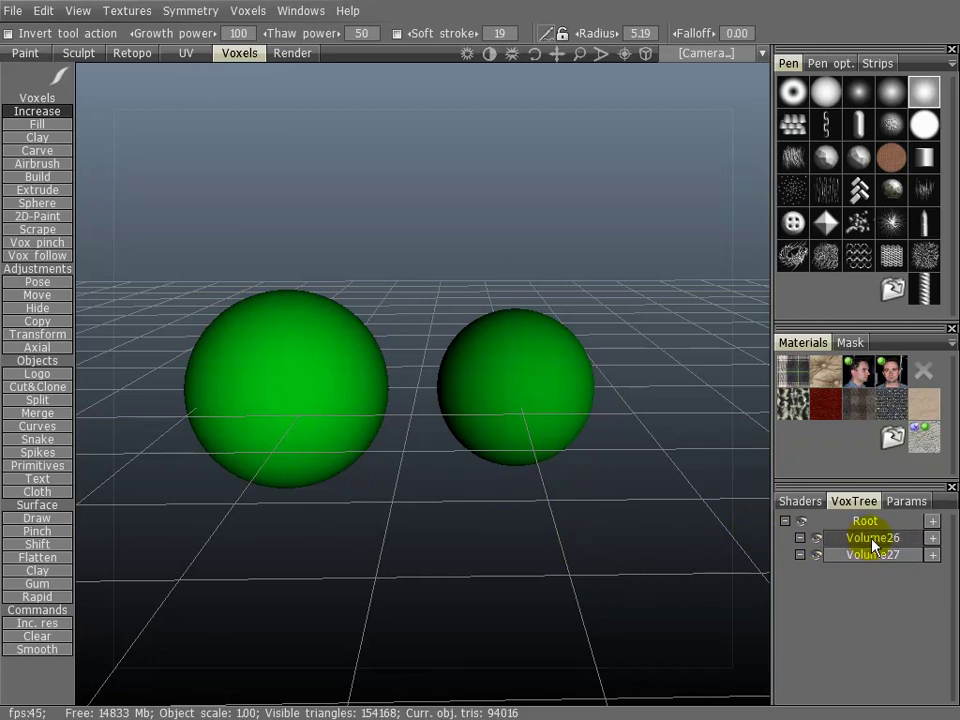
pyautogui.rightClick(869, 541)
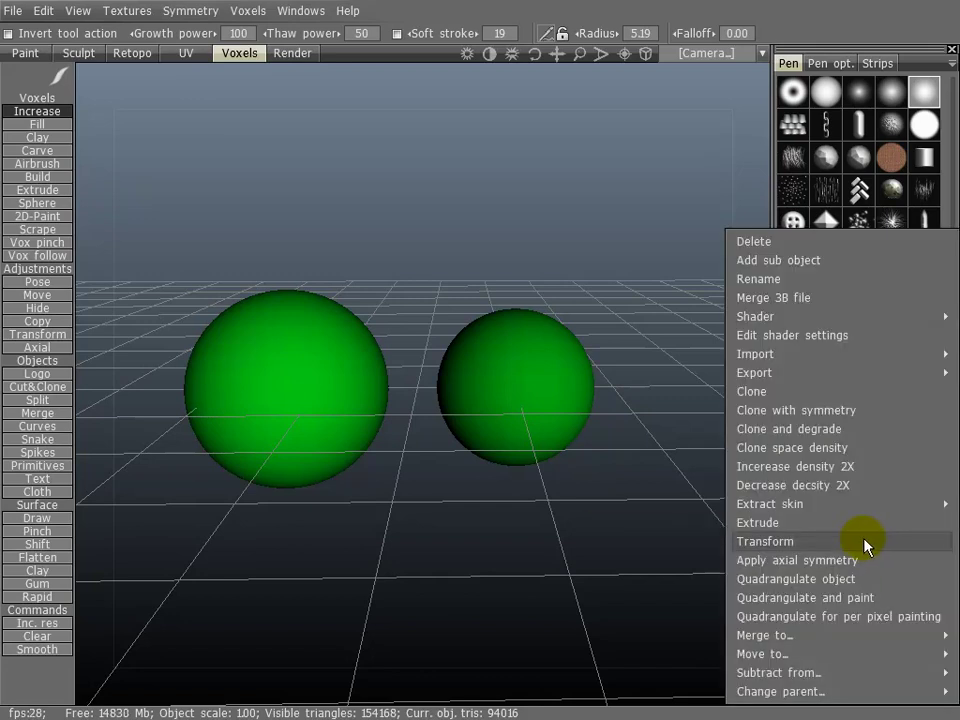
pyautogui.moveTo(835, 697)
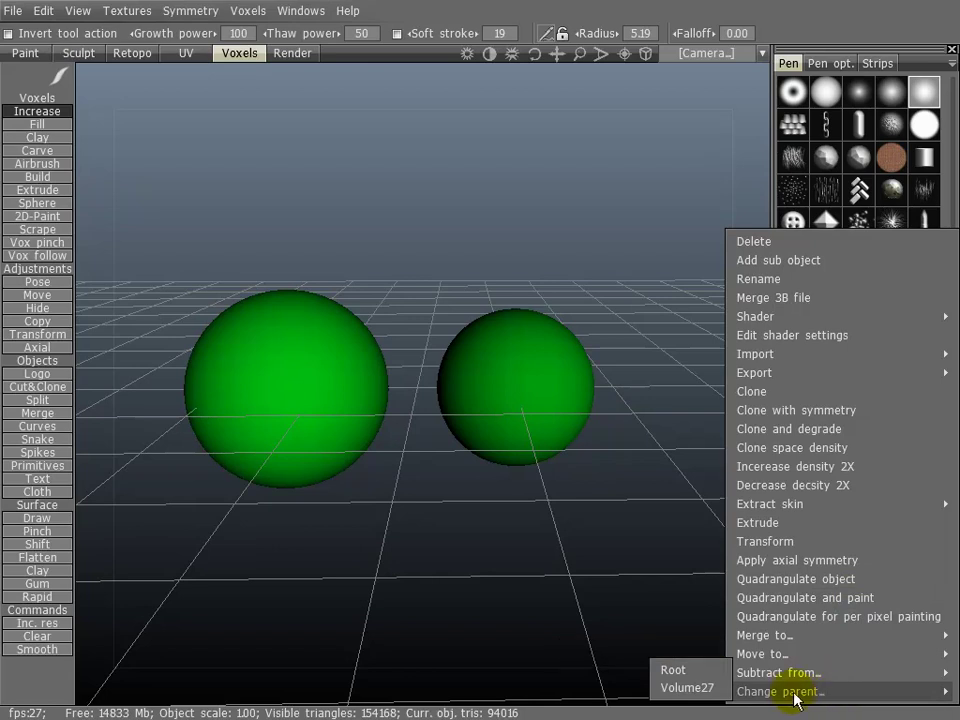
pyautogui.click(695, 675)
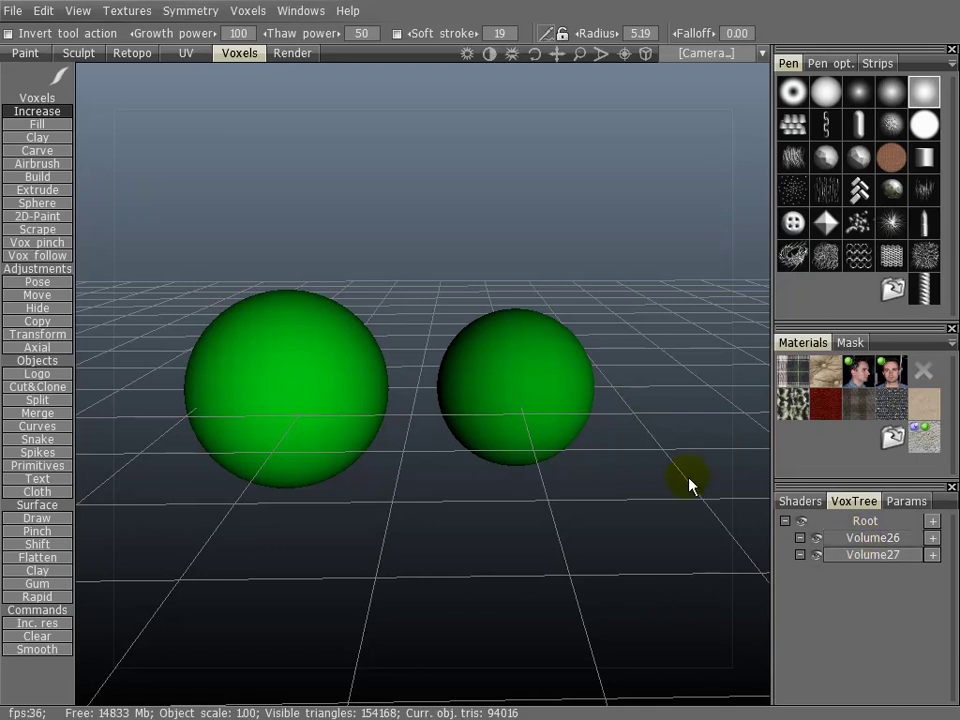
# - Make Volume26 a child of Volume27, then hide and reshow Volume27 to hide both spheres
pyautogui.rightClick(867, 538)
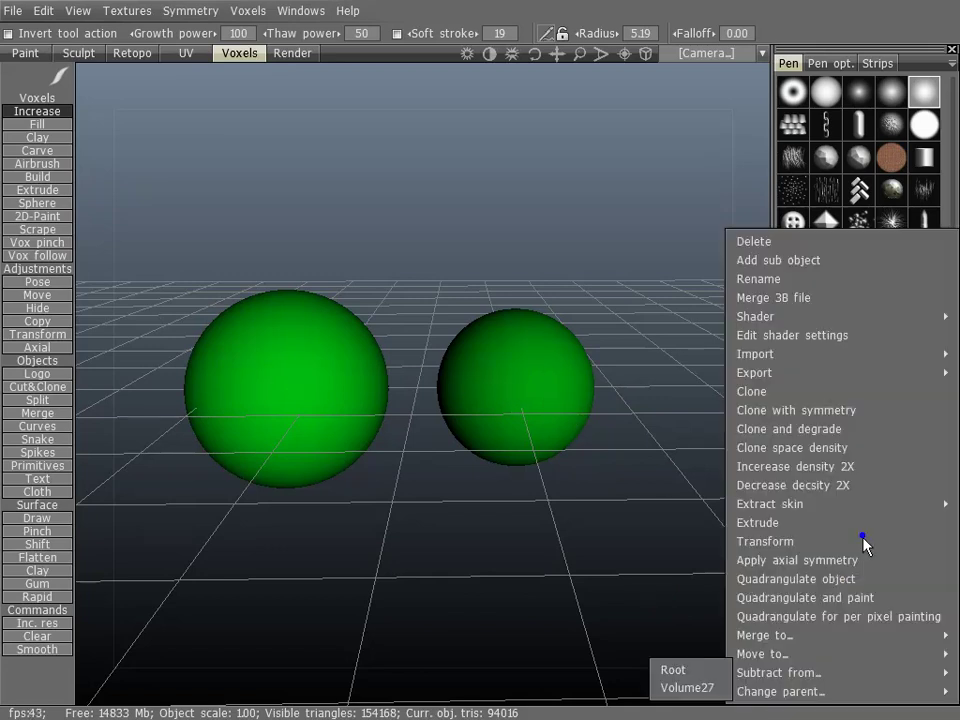
pyautogui.click(686, 688)
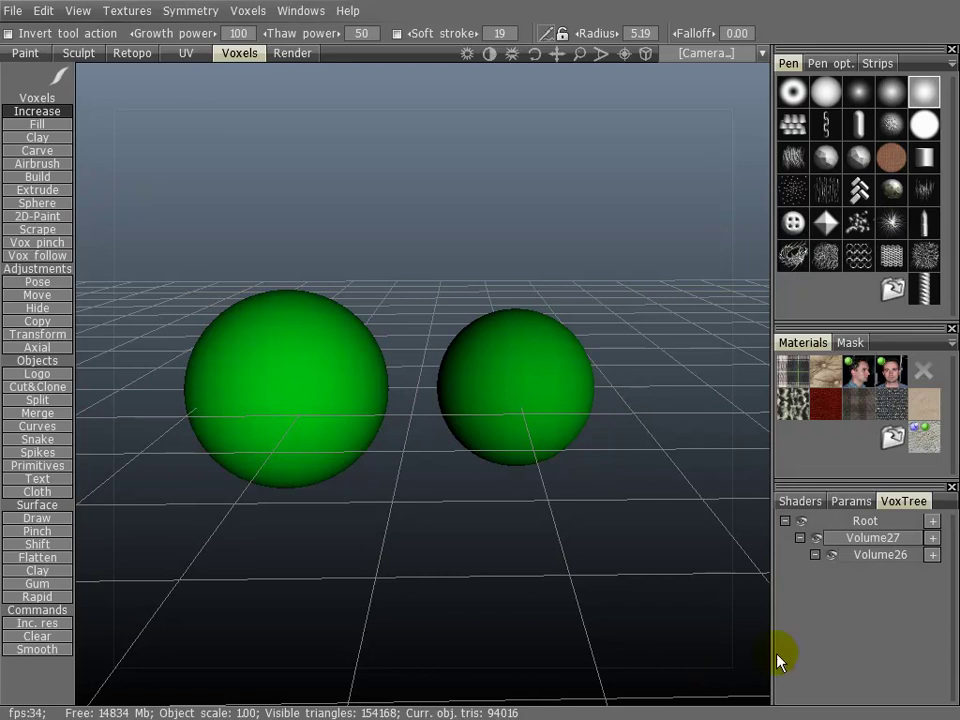
pyautogui.click(817, 540)
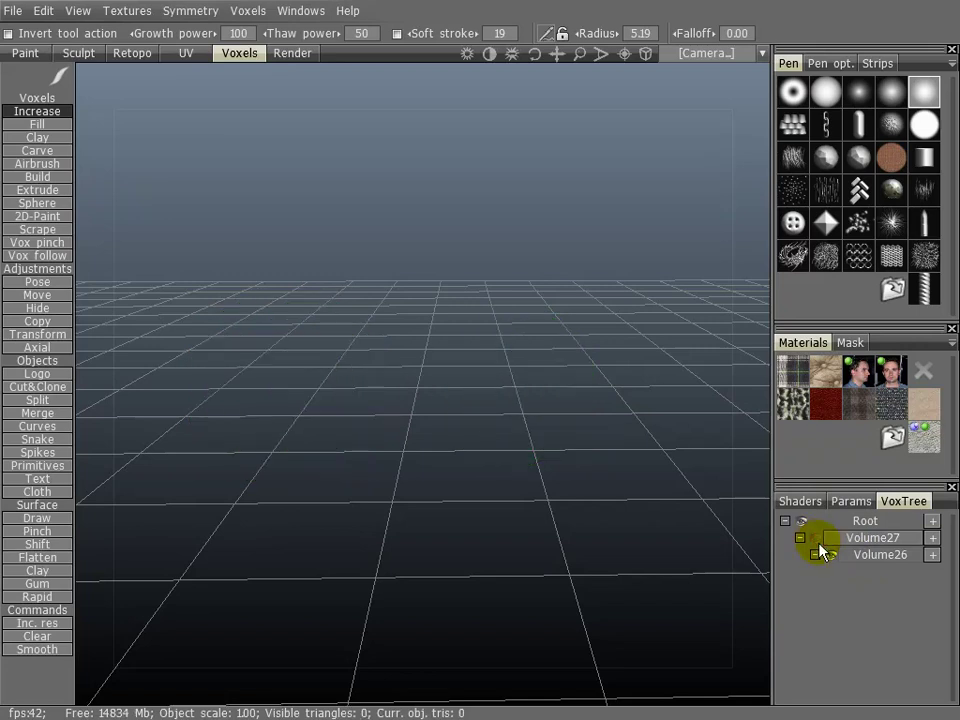
pyautogui.click(816, 539)
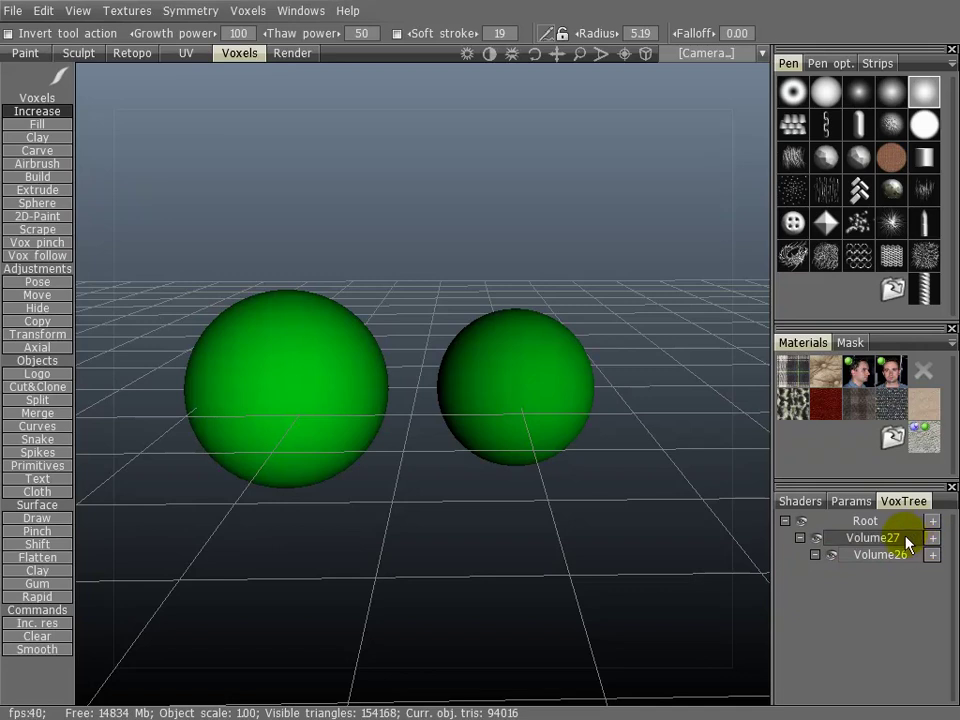
pyautogui.click(877, 539)
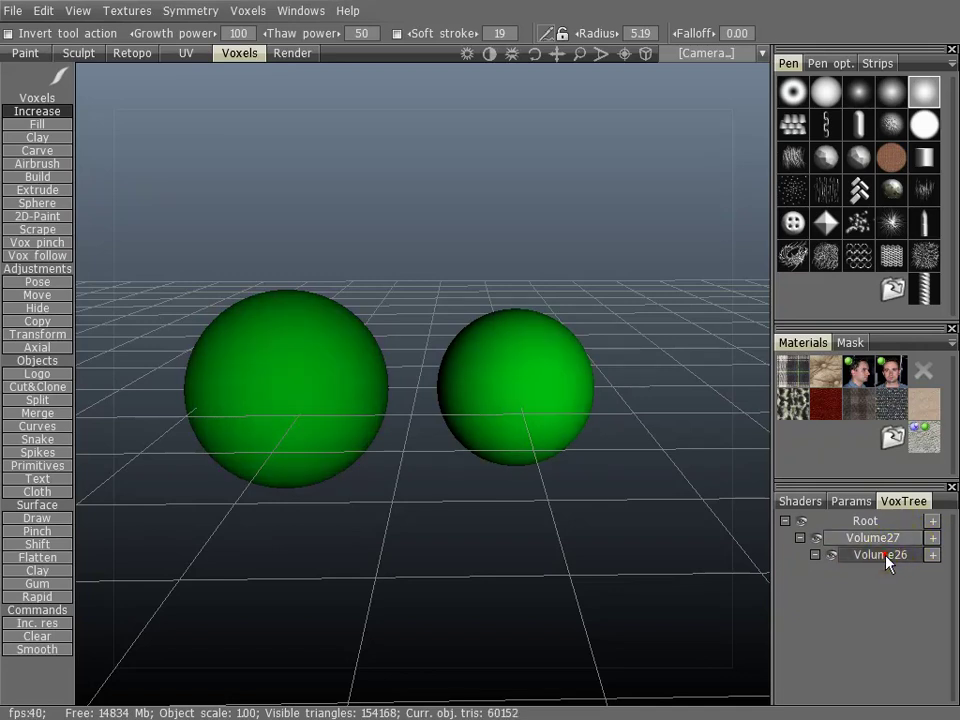
# - Move Volume26 back directly under Root in the layer tree
pyautogui.rightClick(887, 557)
pyautogui.moveTo(785, 690)
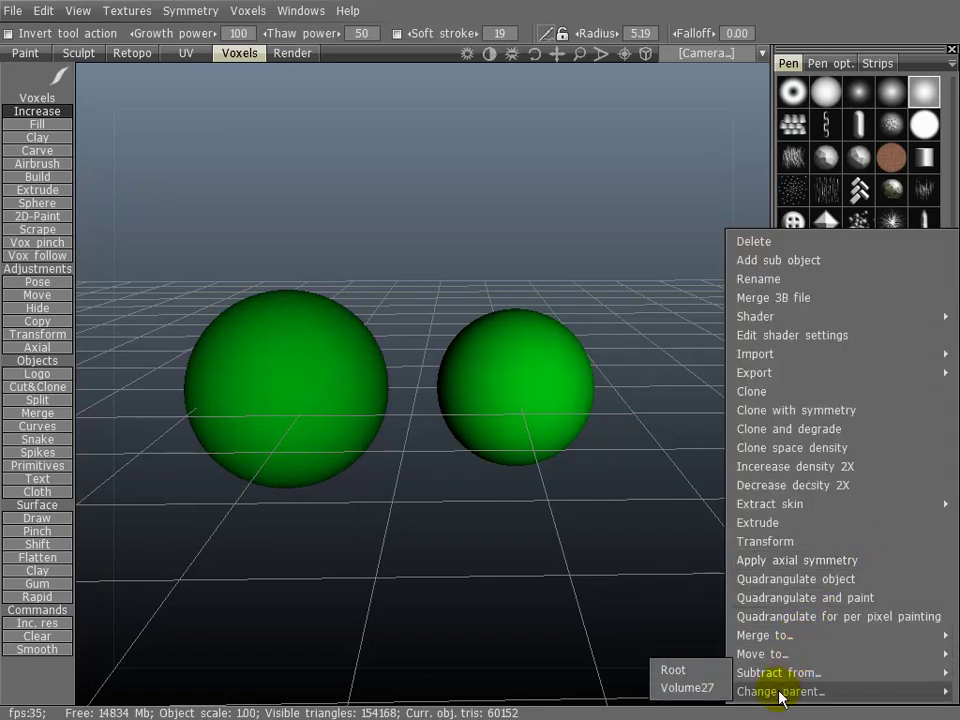
pyautogui.click(686, 668)
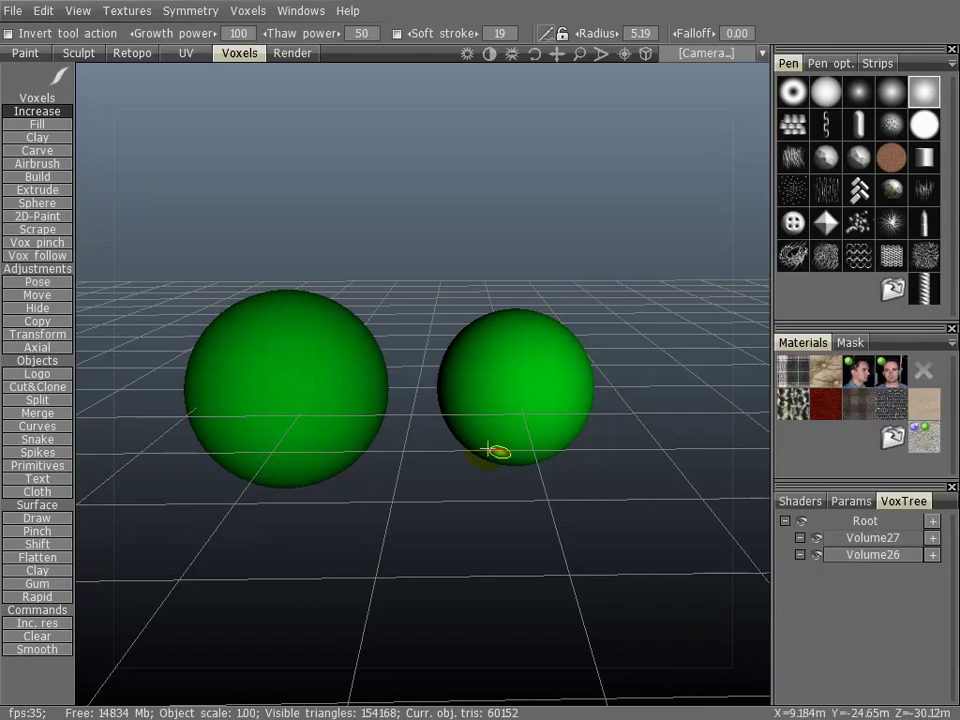
# - Transform Volume26 left to overlap the other sphere, then switch to the Draw brush
pyautogui.click(866, 554)
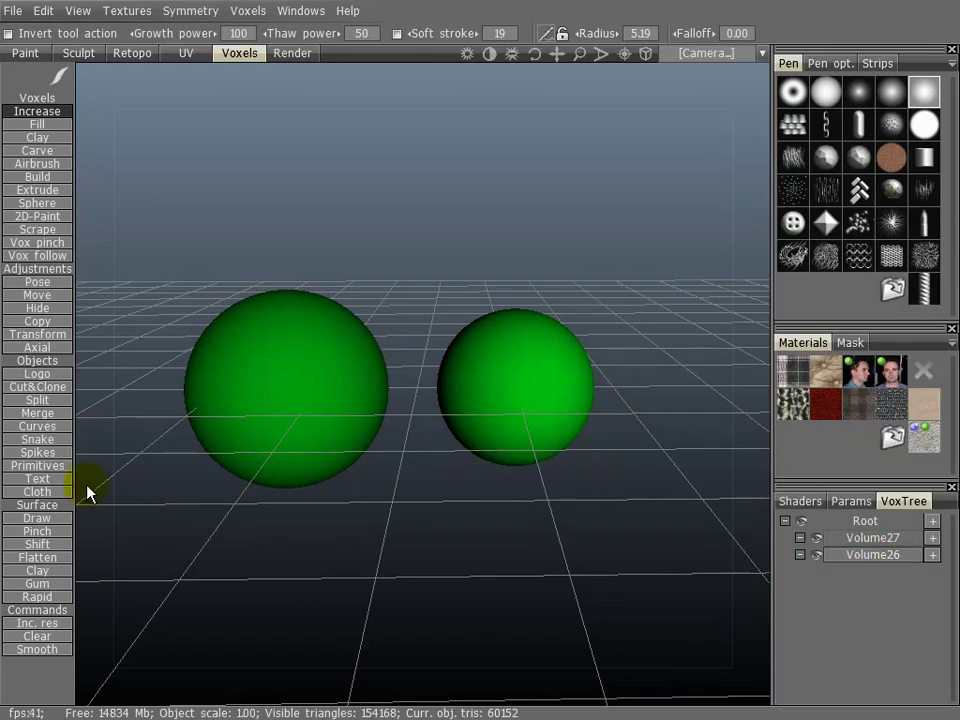
pyautogui.click(48, 334)
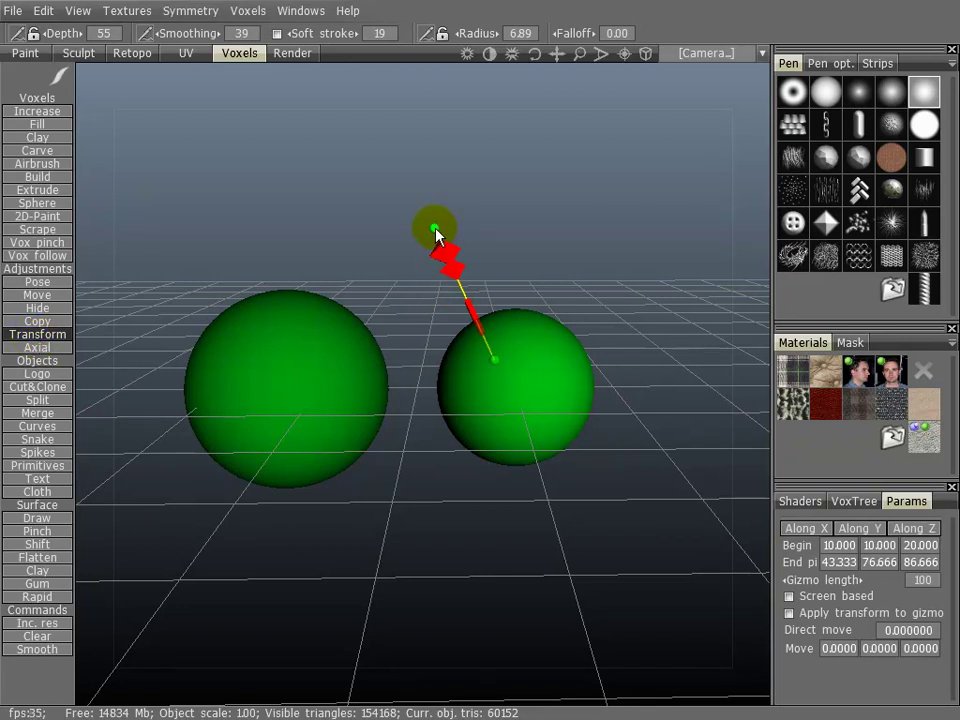
pyautogui.moveTo(436, 232); pyautogui.dragTo(281, 377)
pyautogui.click(852, 501)
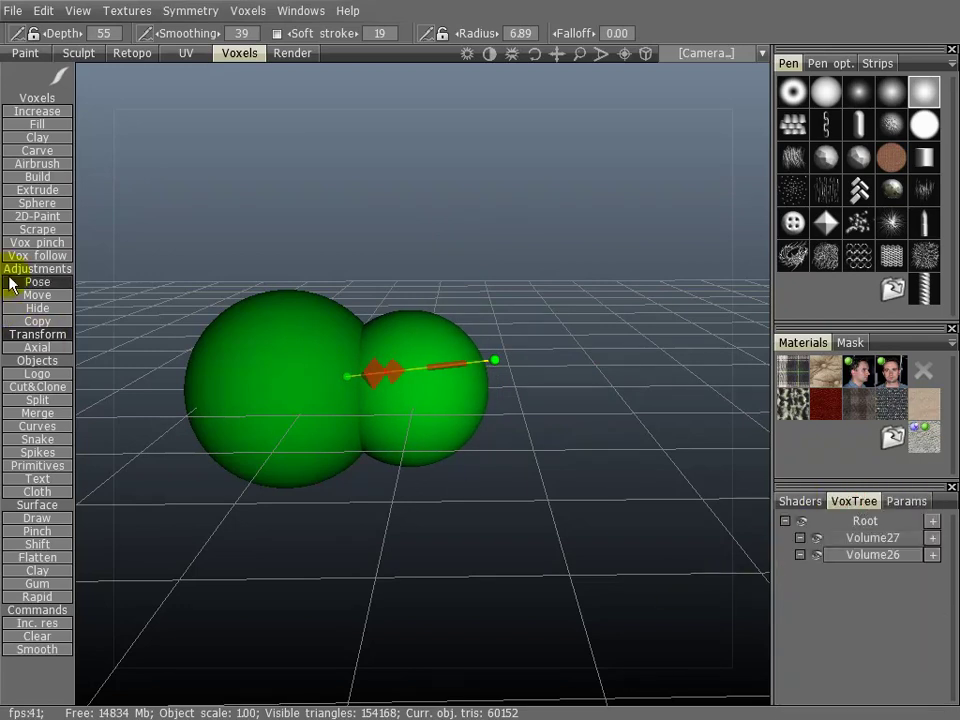
pyautogui.click(37, 519)
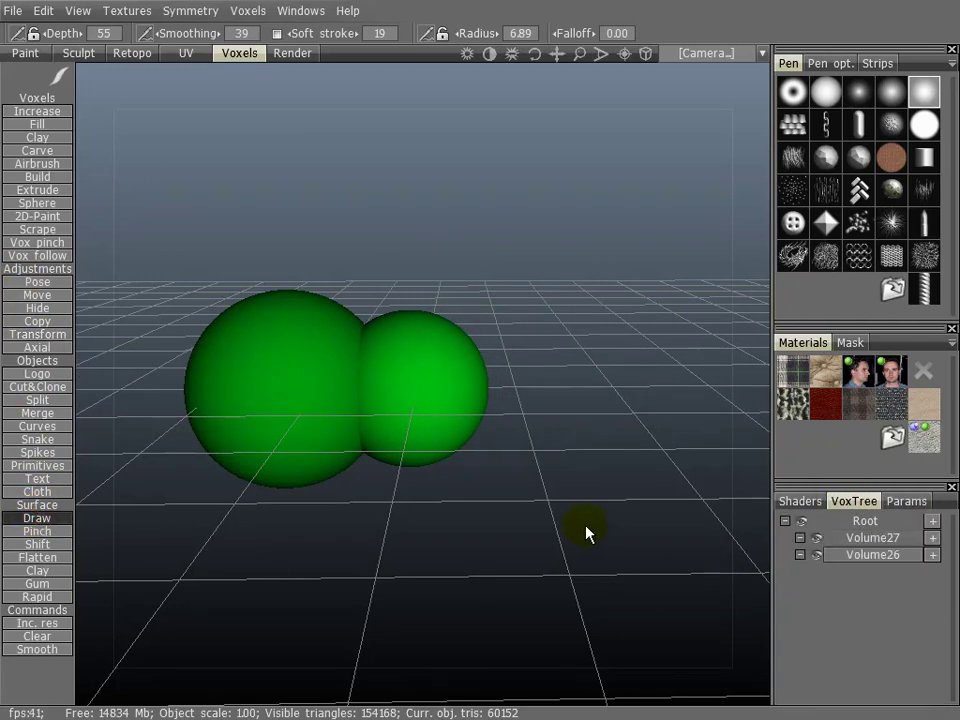
pyautogui.moveTo(587, 534); pyautogui.dragTo(482, 529)
pyautogui.scroll(6, 461, 551)
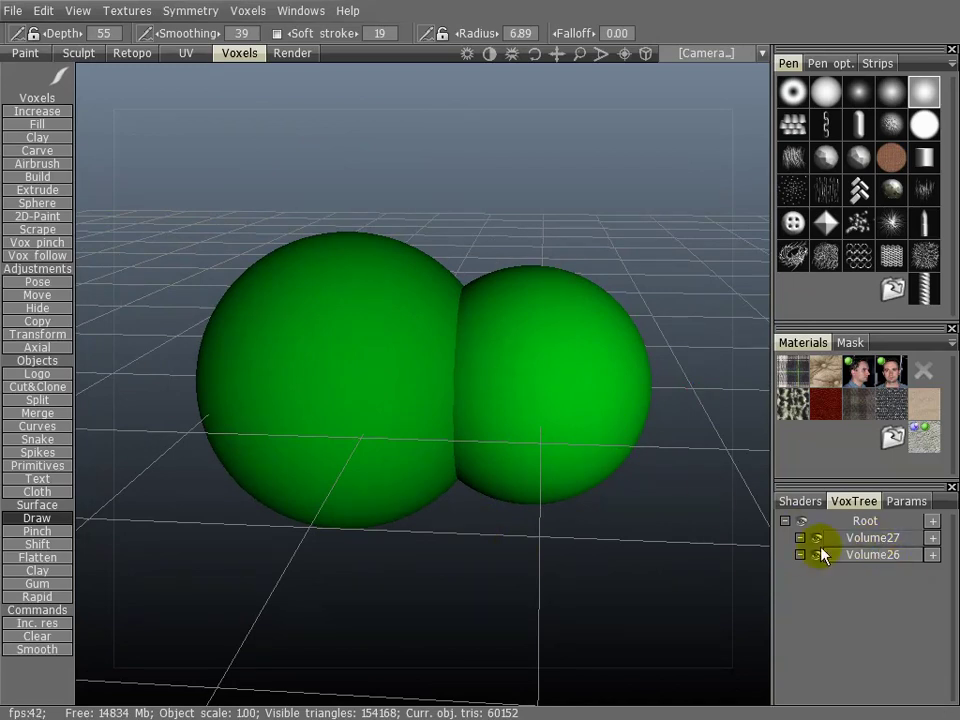
pyautogui.click(864, 537)
pyautogui.keyDown('shift'); pyautogui.click(862, 557); pyautogui.keyUp('shift')
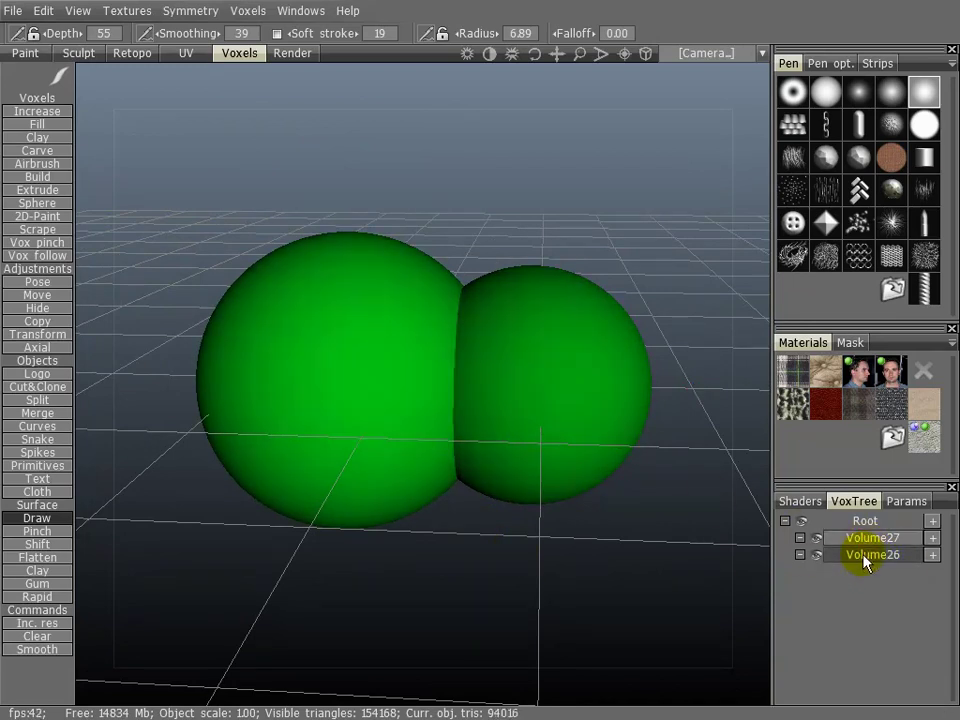
pyautogui.click(862, 551)
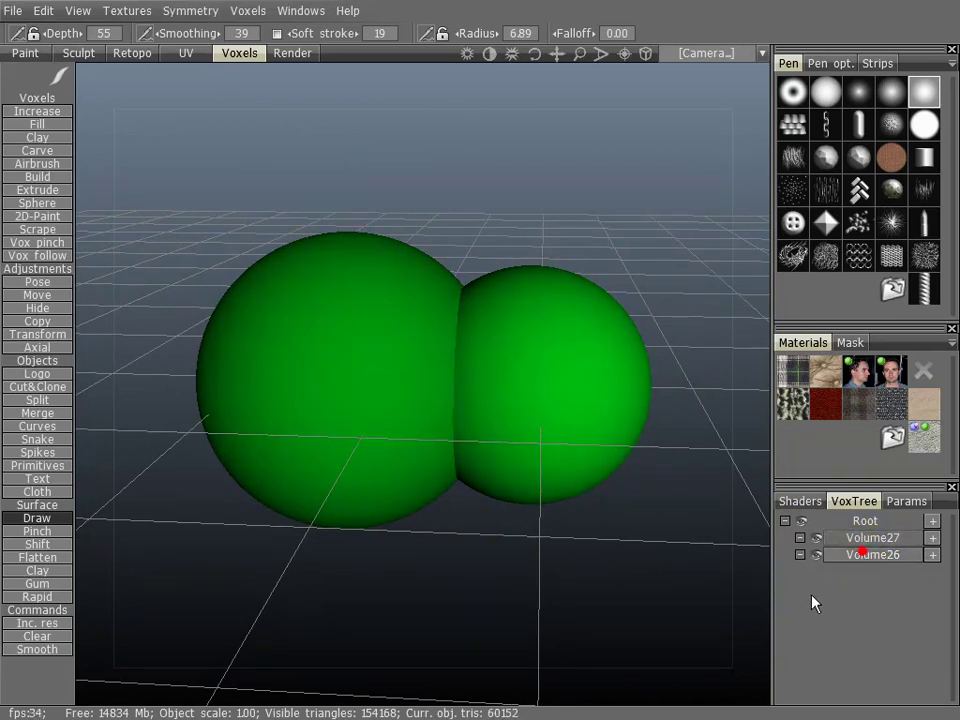
pyautogui.rightClick(864, 556)
pyautogui.moveTo(813, 677)
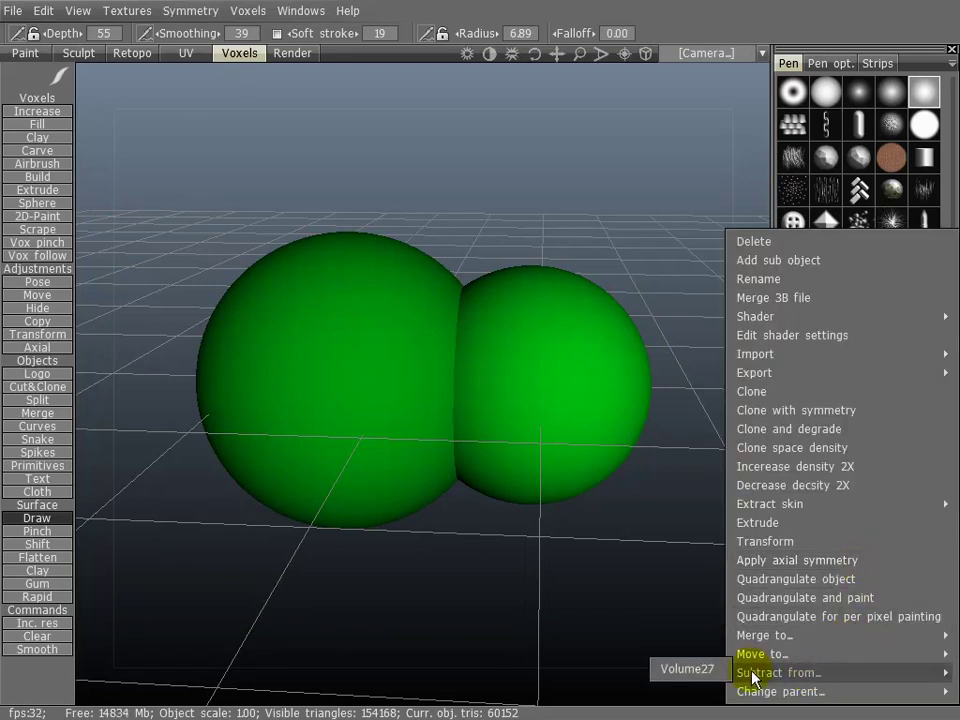
pyautogui.click(695, 670)
pyautogui.moveTo(533, 547); pyautogui.dragTo(301, 363)
pyautogui.moveTo(445, 466); pyautogui.dragTo(557, 491)
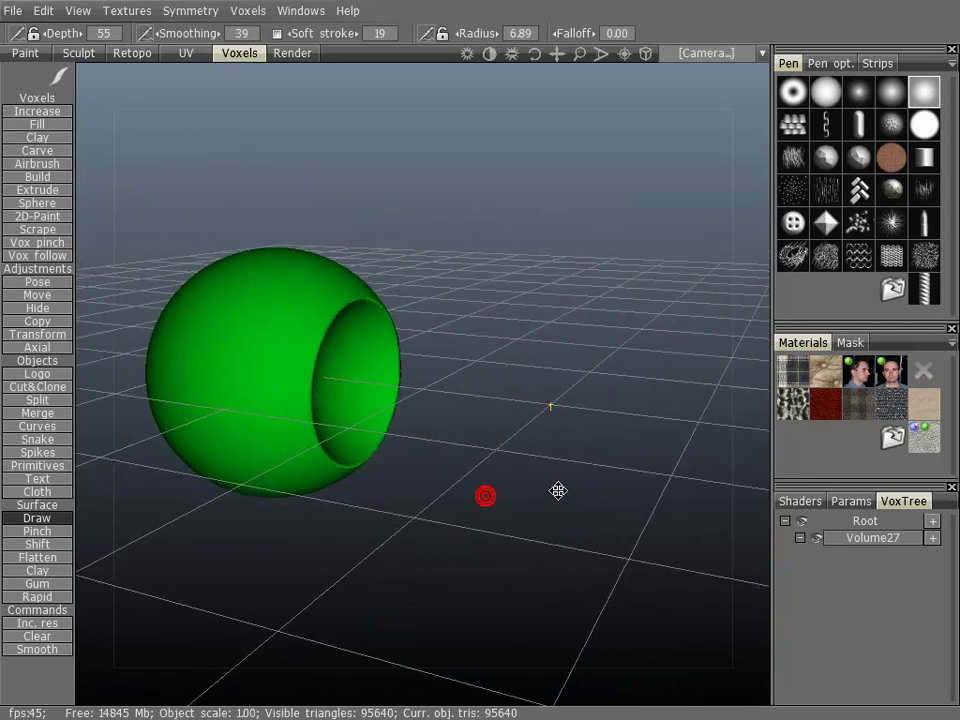
pyautogui.rightClick(874, 541)
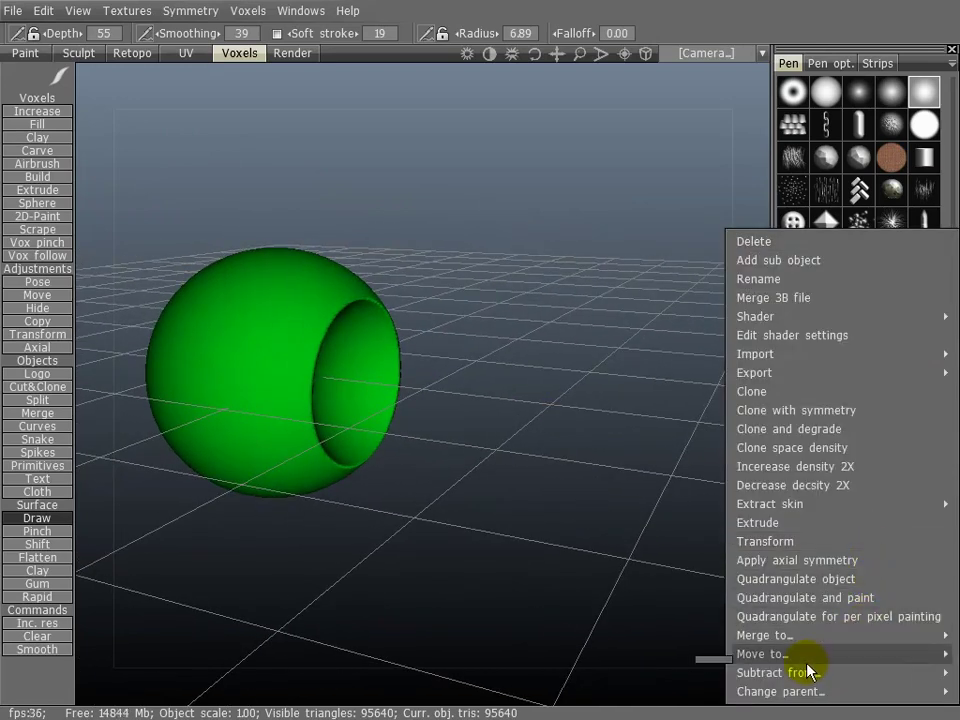
pyautogui.click(617, 485)
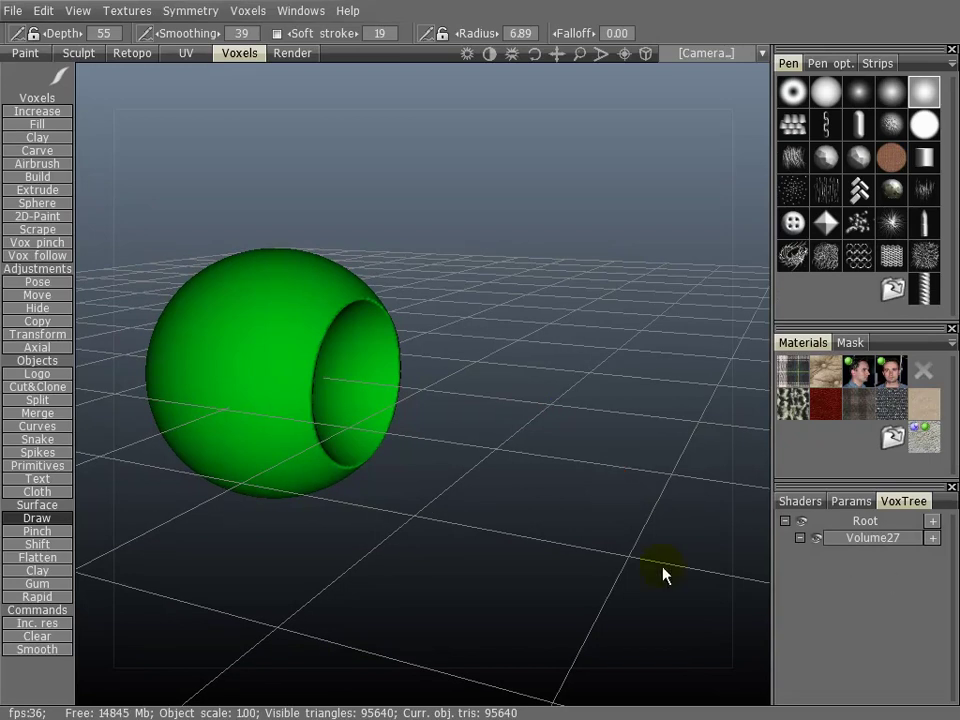
pyautogui.hotkey('ctrl', 'z')
pyautogui.moveTo(461, 530); pyautogui.dragTo(557, 493, button='right')
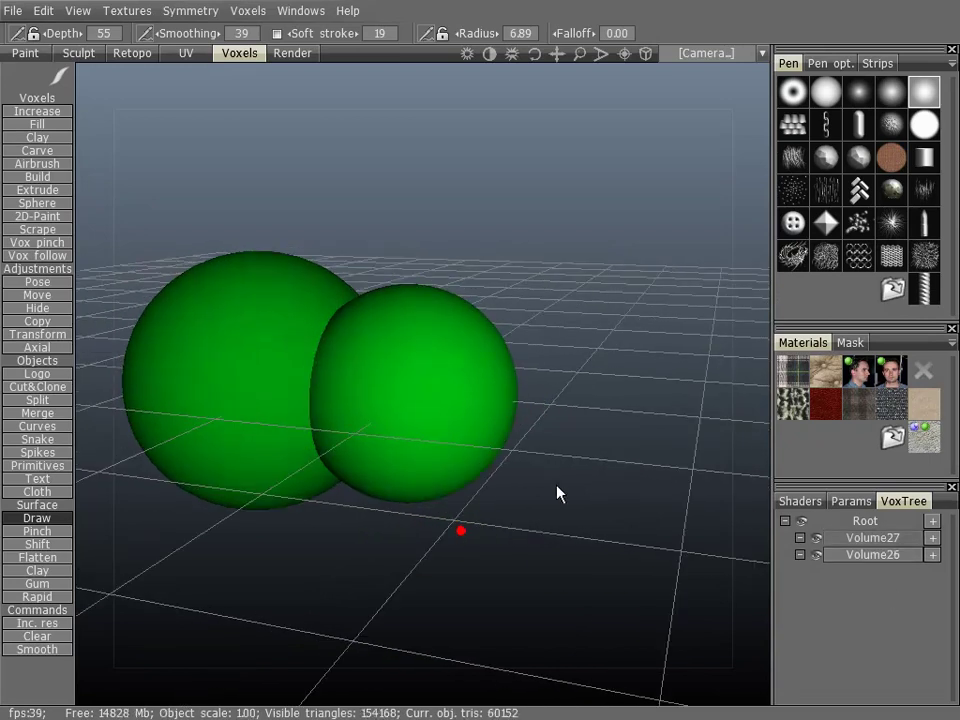
pyautogui.rightClick(874, 561)
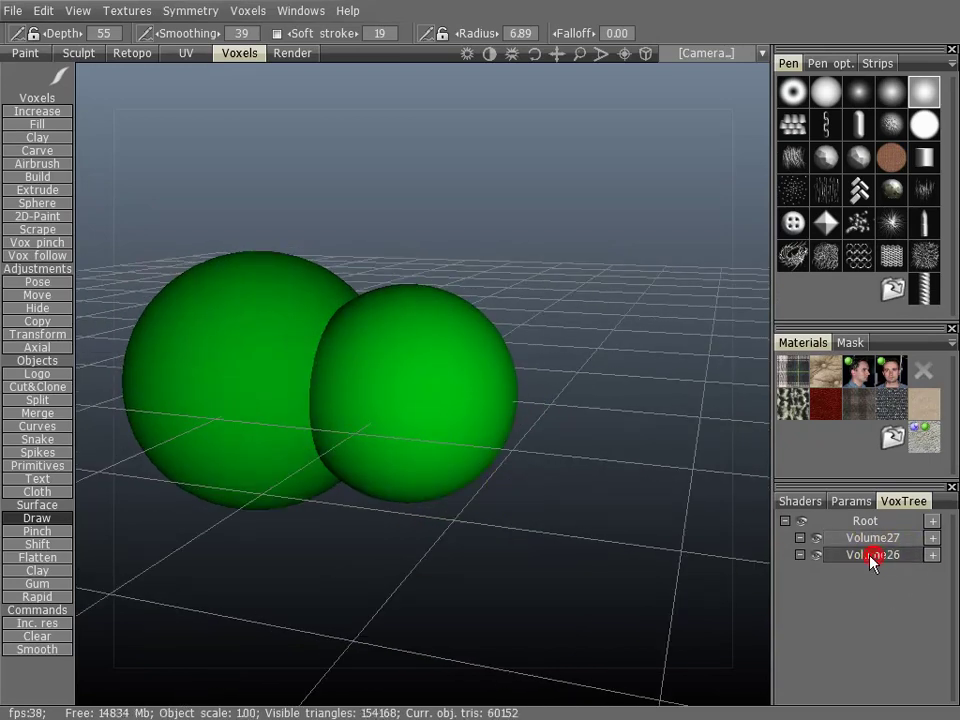
pyautogui.moveTo(797, 655)
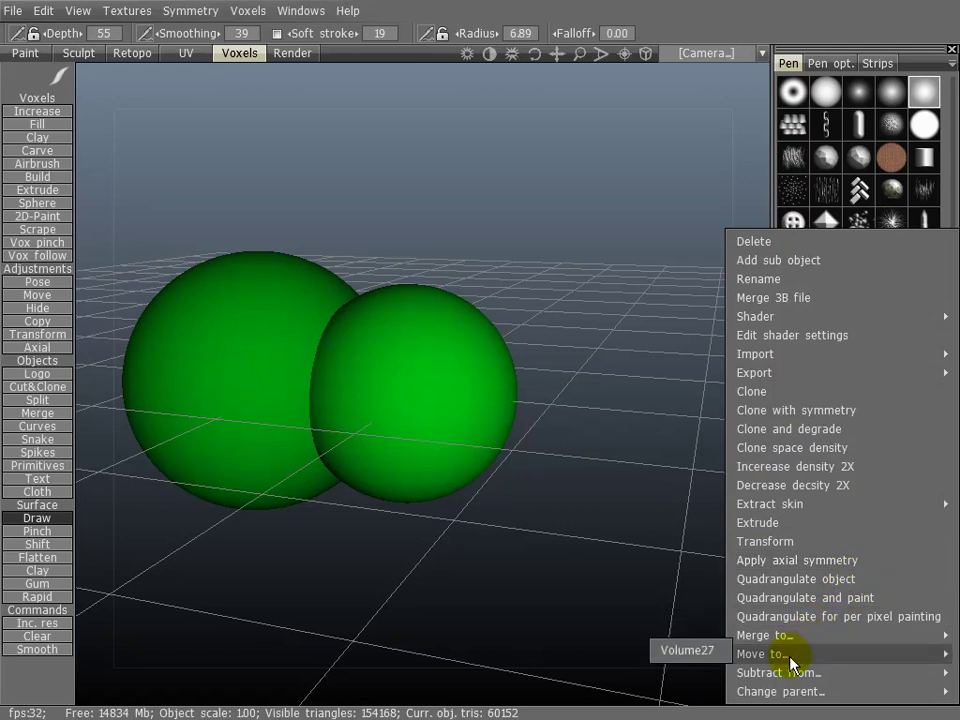
pyautogui.click(692, 651)
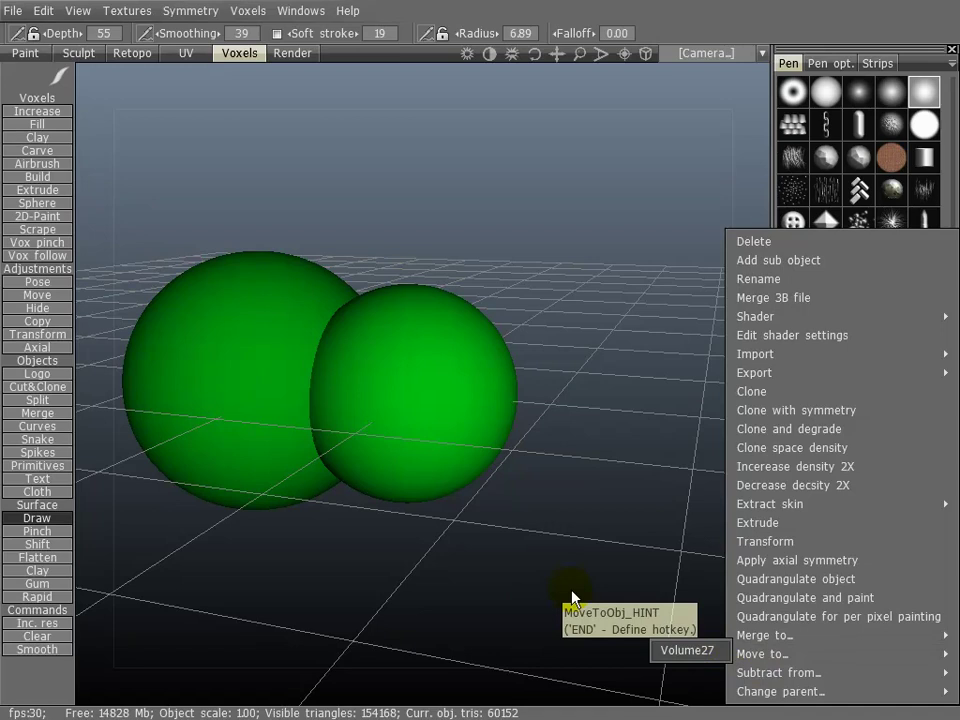
pyautogui.moveTo(413, 553)
pyautogui.mouseDown()
pyautogui.moveTo(452, 563)
pyautogui.moveTo(607, 534)
pyautogui.mouseUp()
pyautogui.hotkey('ctrl', 'z')
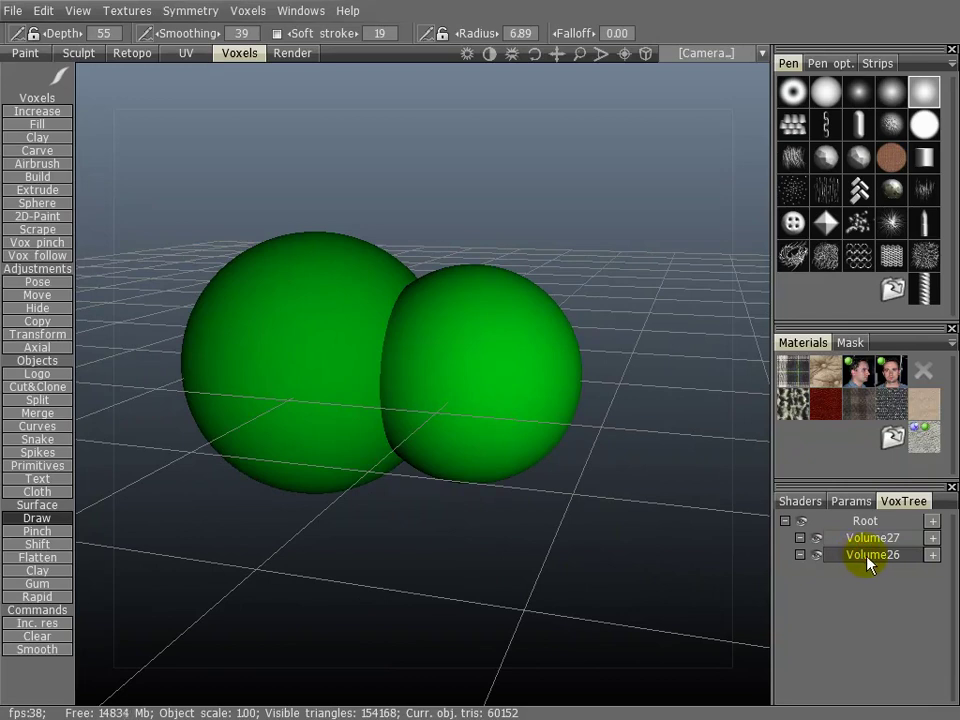
pyautogui.rightClick(860, 563)
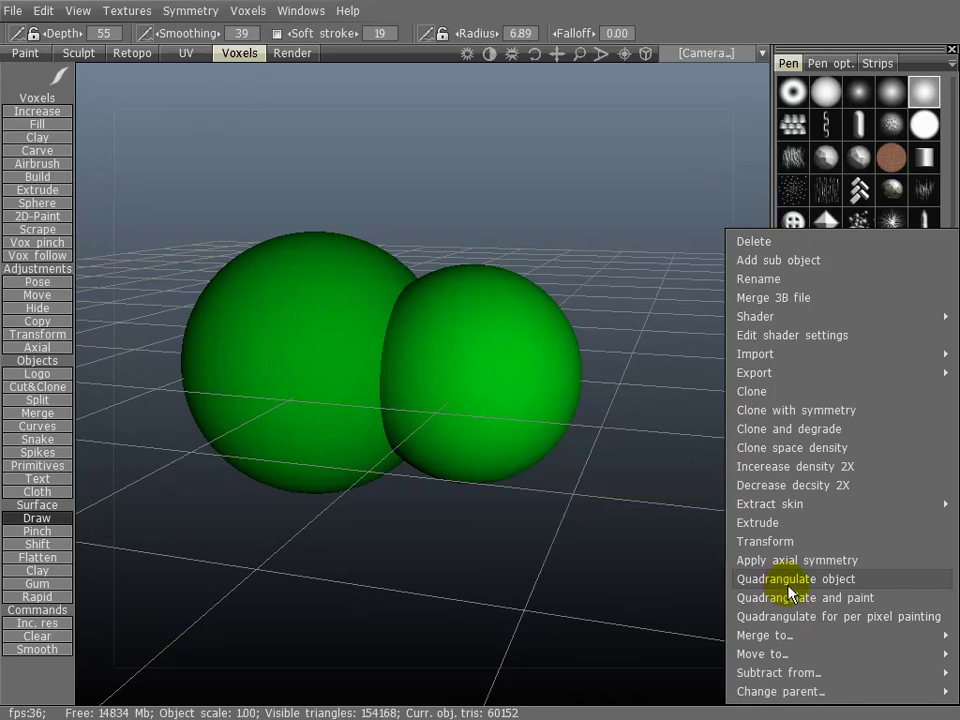
pyautogui.click(695, 608)
pyautogui.moveTo(621, 568); pyautogui.dragTo(570, 471)
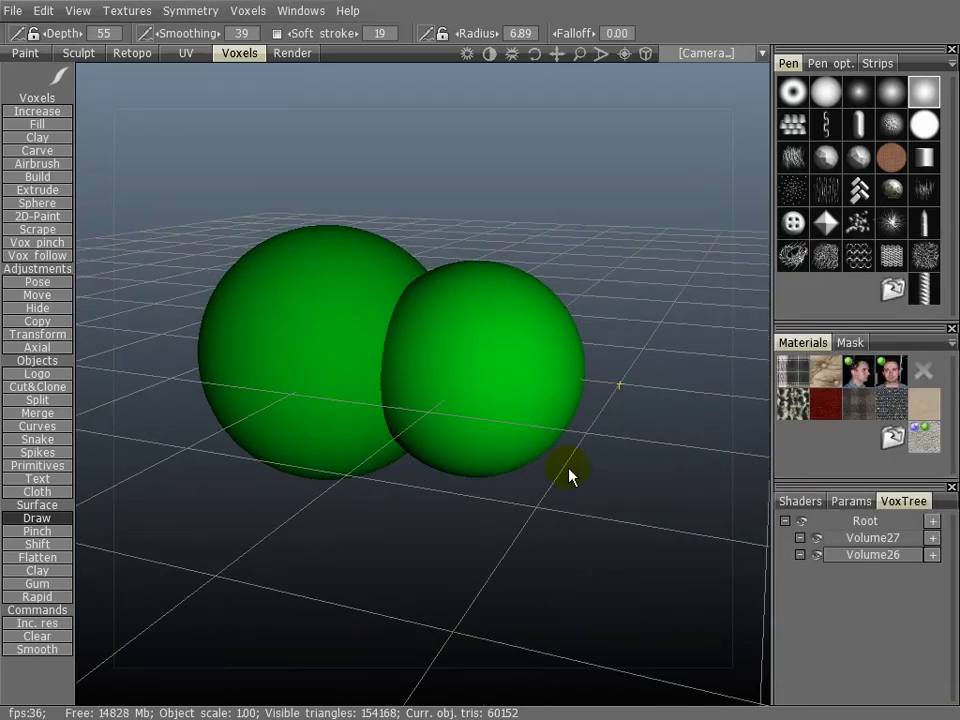
pyautogui.moveTo(285, 192); pyautogui.dragTo(285, 219)
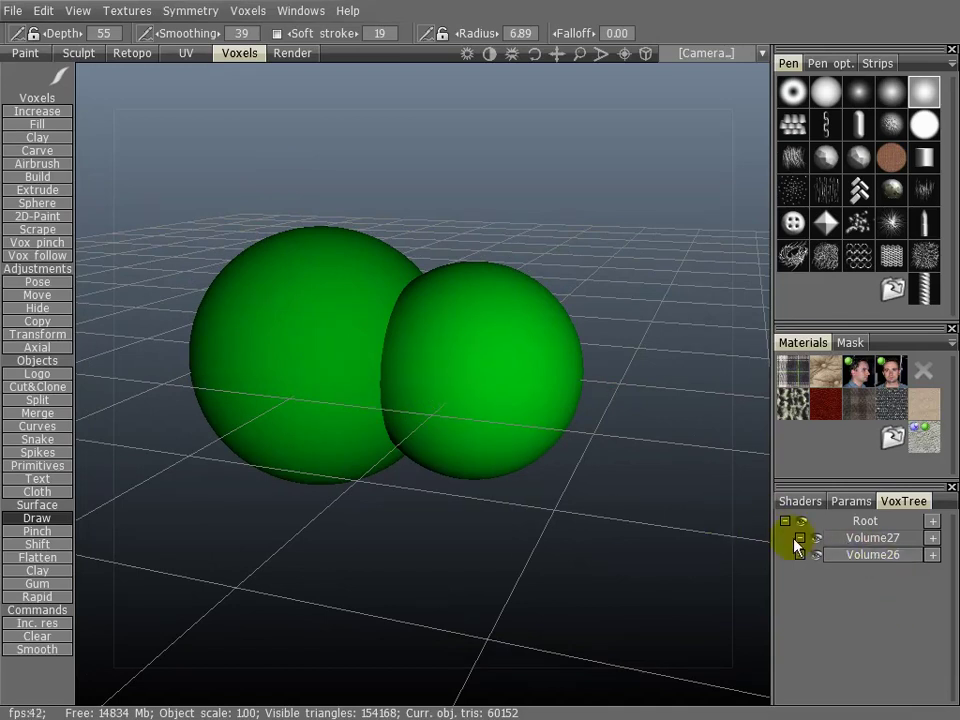
pyautogui.rightClick(867, 562)
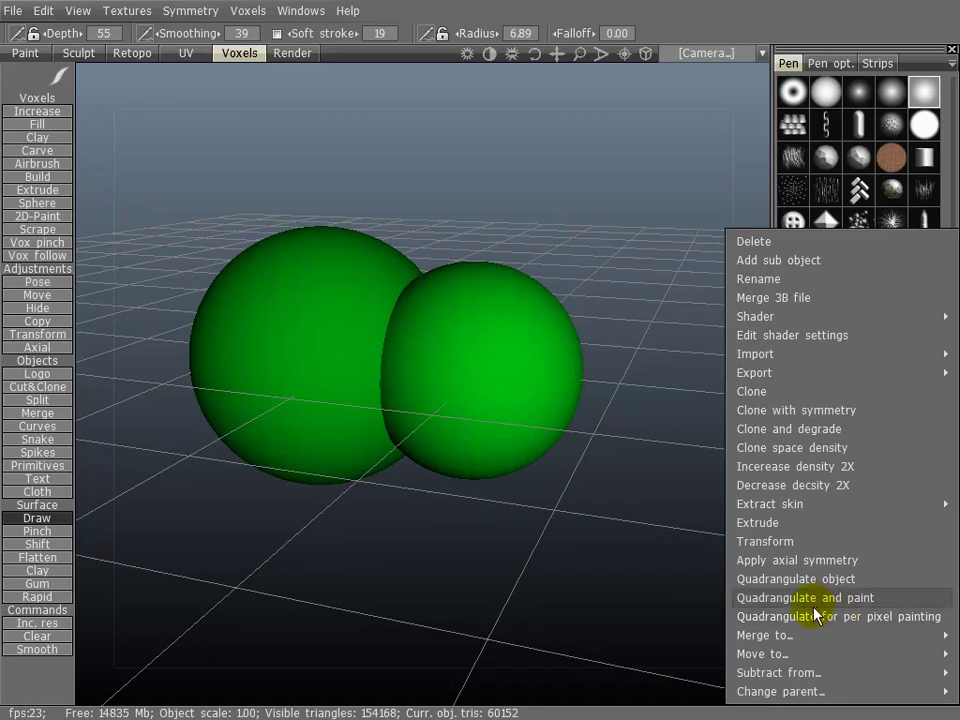
pyautogui.click(610, 560)
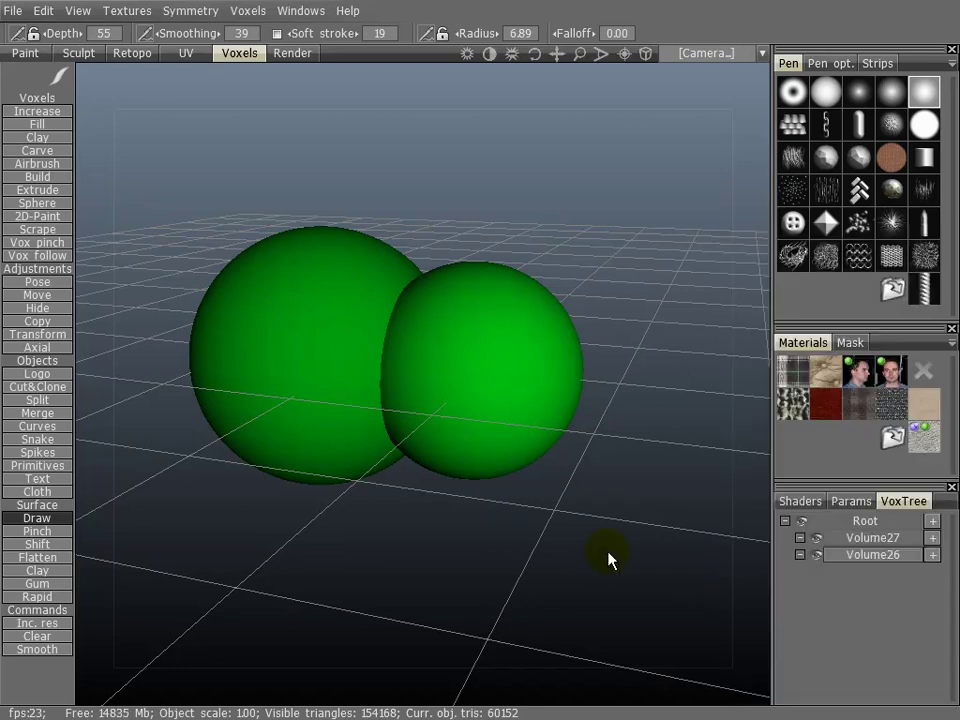
# - Hide Volume27 and extrude the whole Volume26 sphere by 3.80
pyautogui.click(817, 540)
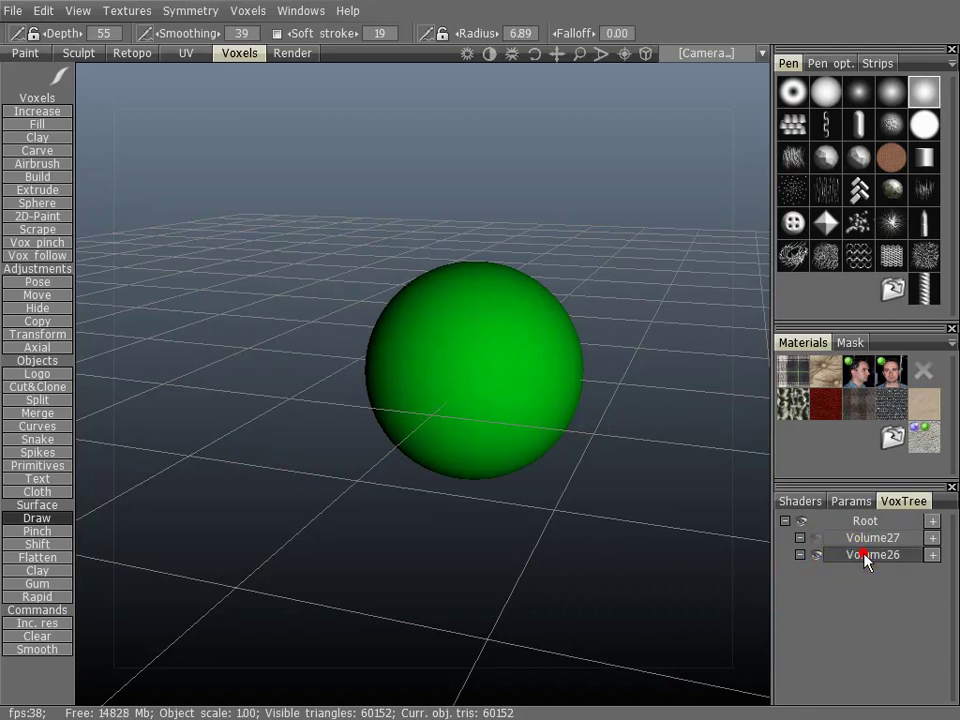
pyautogui.rightClick(866, 563)
pyautogui.rightClick(875, 556)
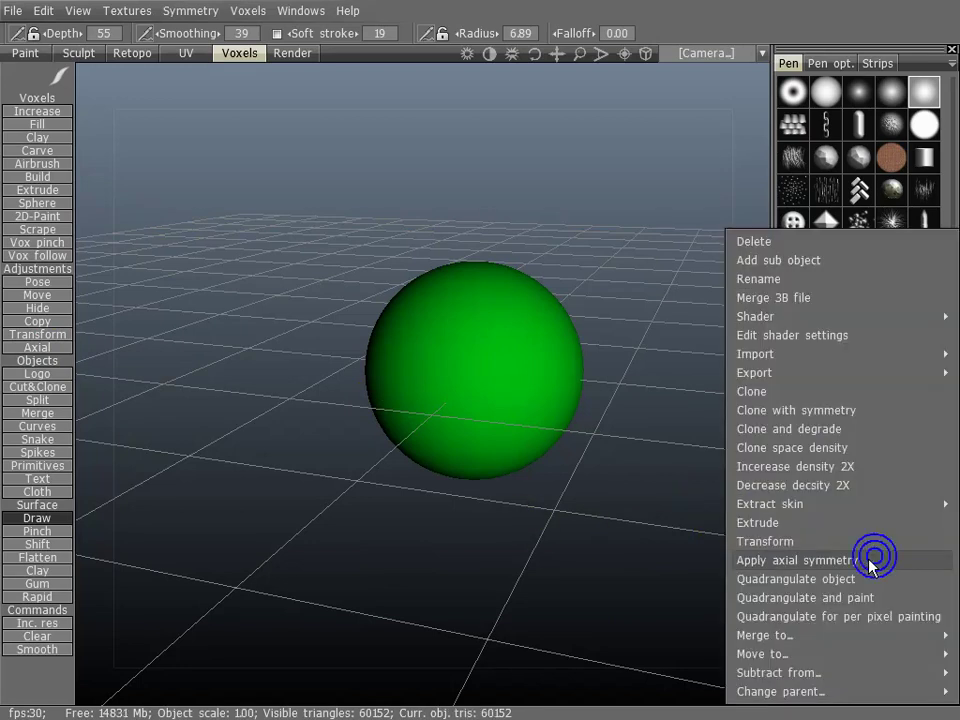
pyautogui.click(771, 525)
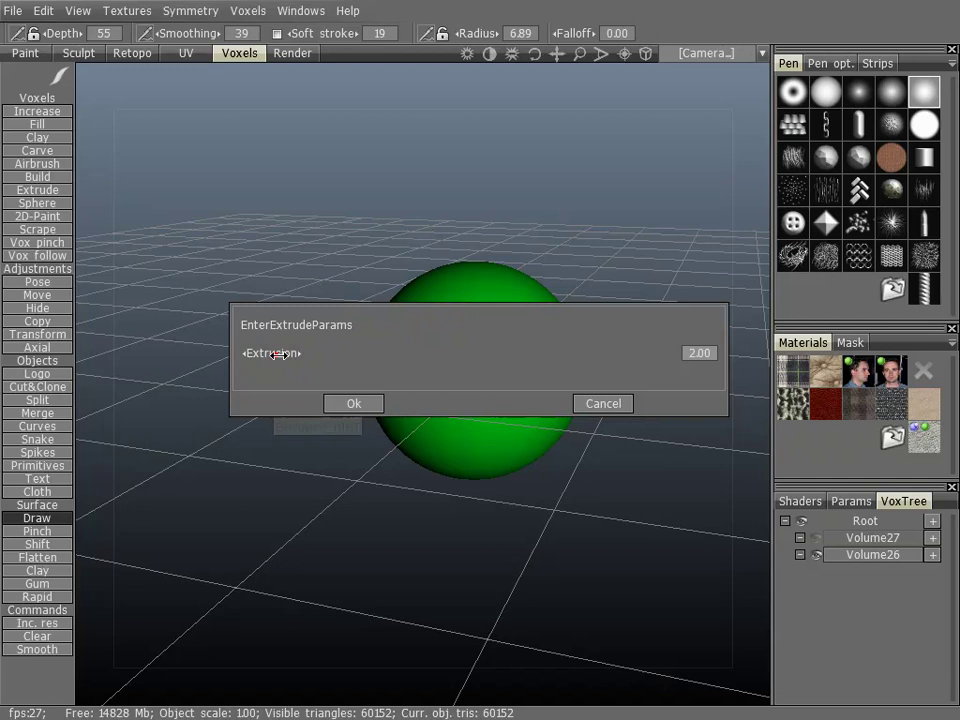
pyautogui.moveTo(281, 354); pyautogui.dragTo(437, 330)
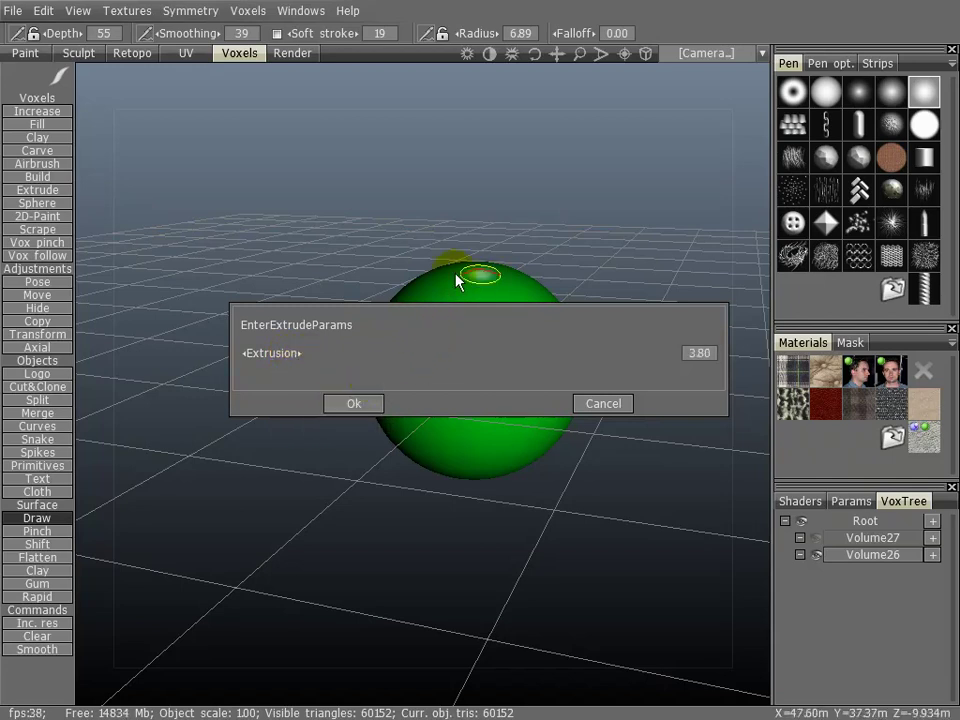
pyautogui.click(354, 402)
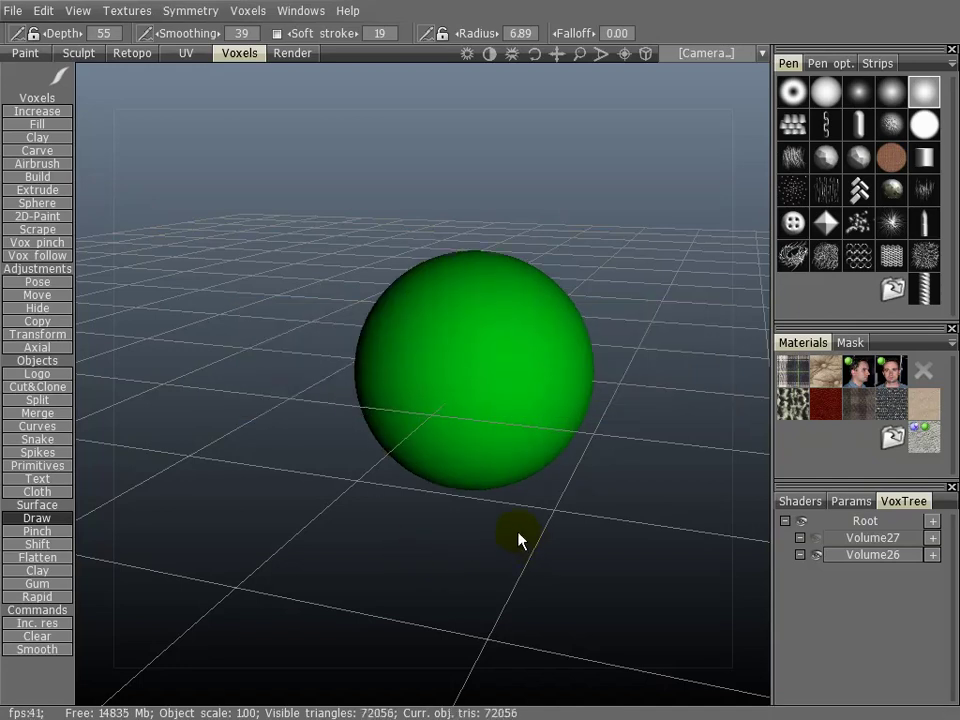
# - Copy voxels from the extruded sphere into a new layer, Volume32
pyautogui.moveTo(564, 490)
pyautogui.mouseDown()
pyautogui.moveTo(474, 461)
pyautogui.moveTo(544, 437)
pyautogui.moveTo(501, 536)
pyautogui.moveTo(564, 549)
pyautogui.moveTo(572, 506)
pyautogui.moveTo(591, 519)
pyautogui.mouseUp()
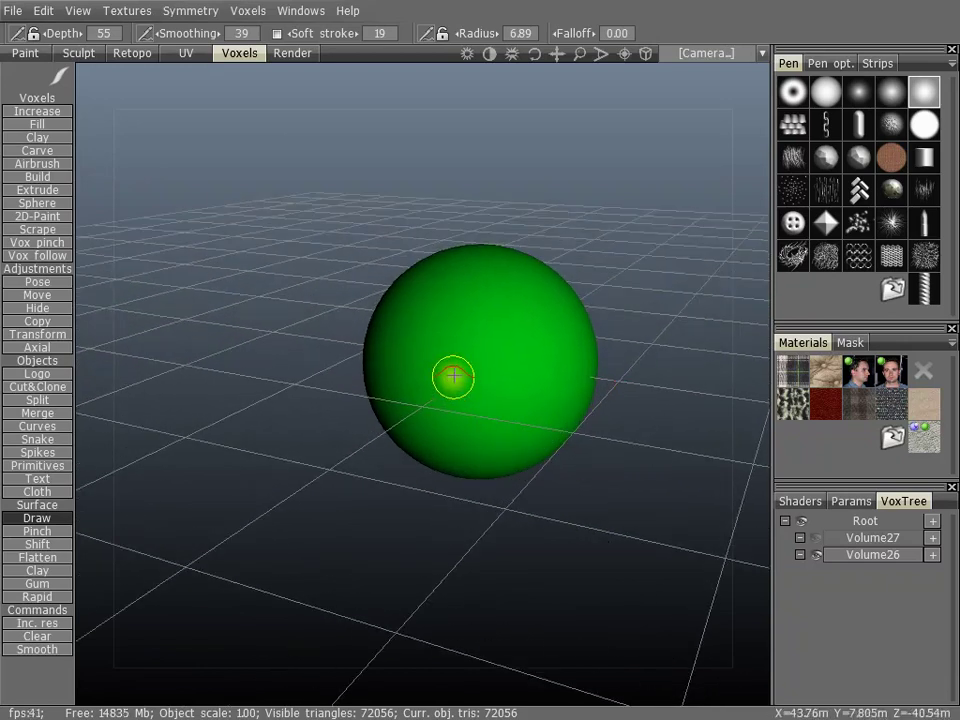
pyautogui.moveTo(320, 226); pyautogui.dragTo(352, 240)
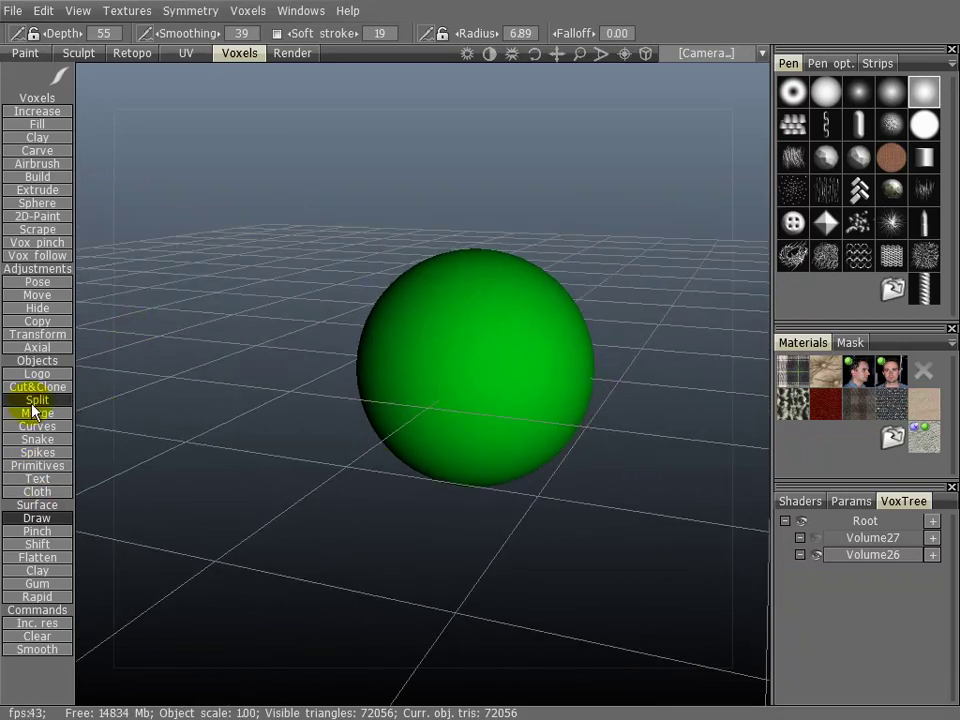
pyautogui.click(45, 322)
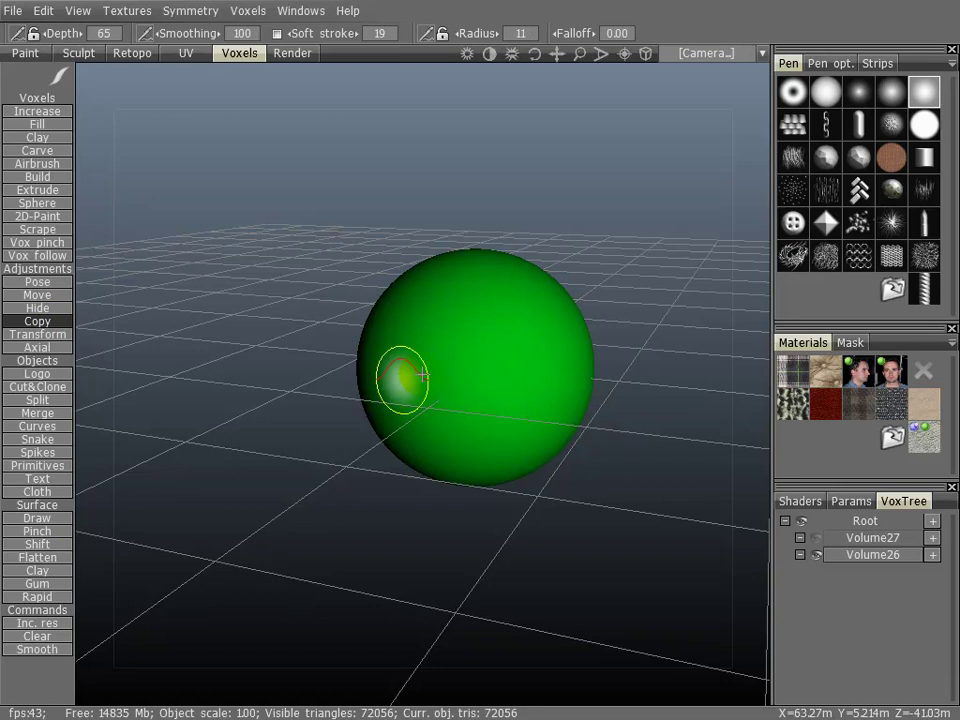
pyautogui.click(930, 537)
pyautogui.click(886, 571)
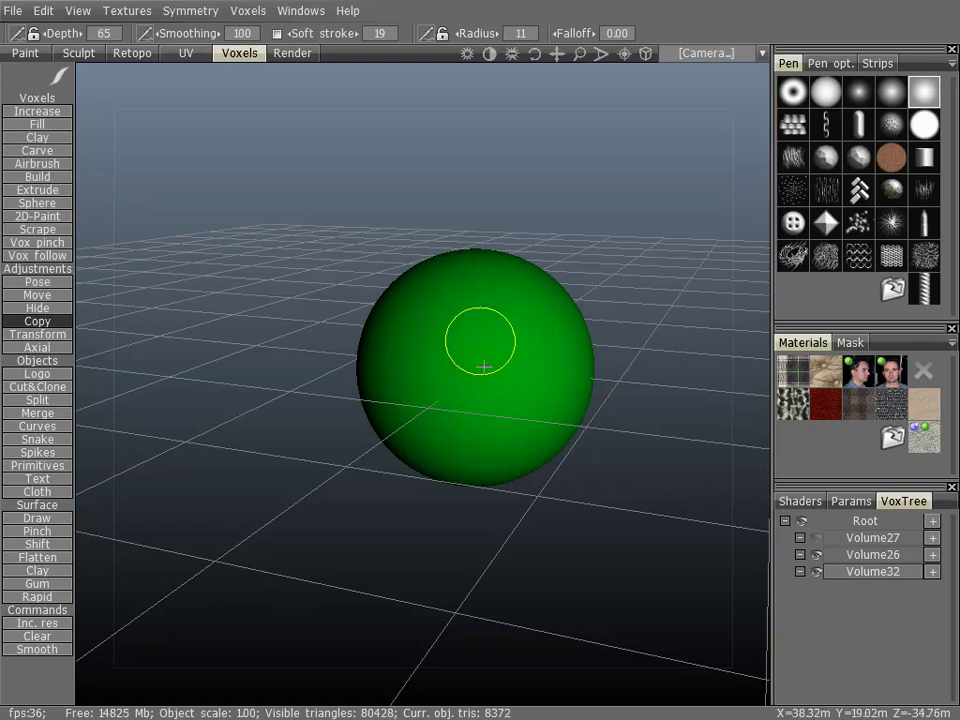
pyautogui.scroll(1, 465, 376)
pyautogui.scroll(3, 465, 376)
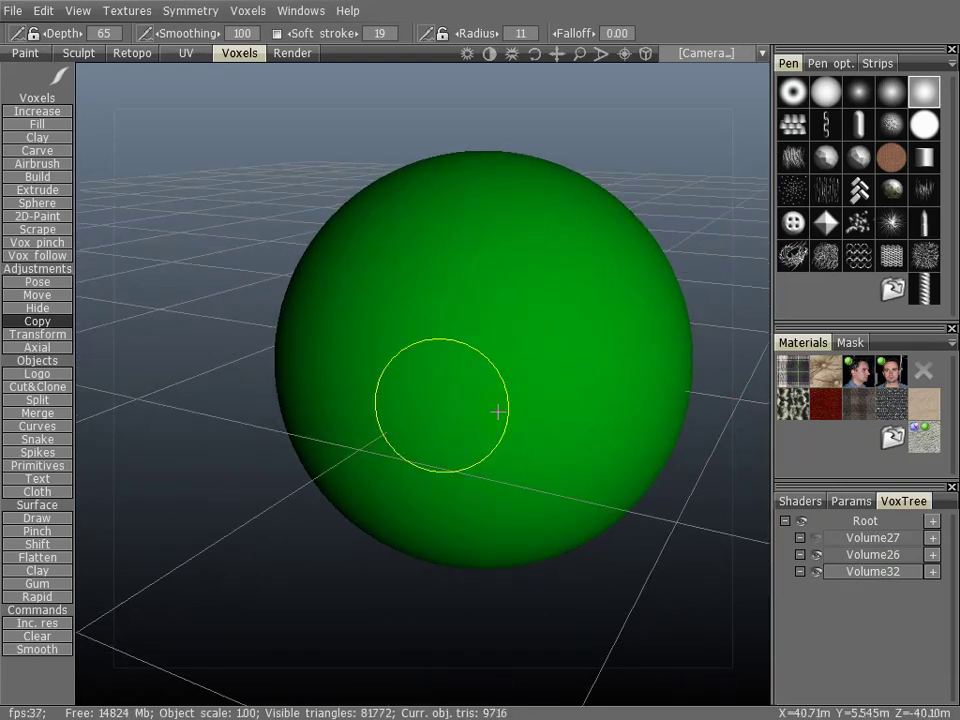
# - Hide Volume26 and view the 9872-triangle copied blob on current layer Volume32
pyautogui.click(816, 556)
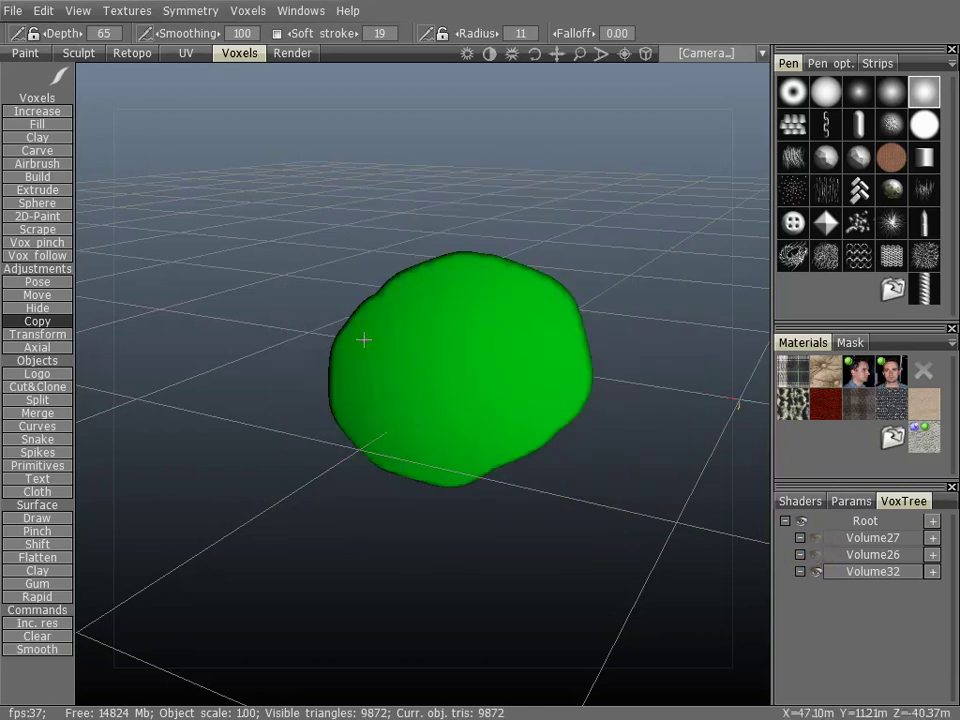
pyautogui.moveTo(364, 338); pyautogui.dragTo(371, 201)
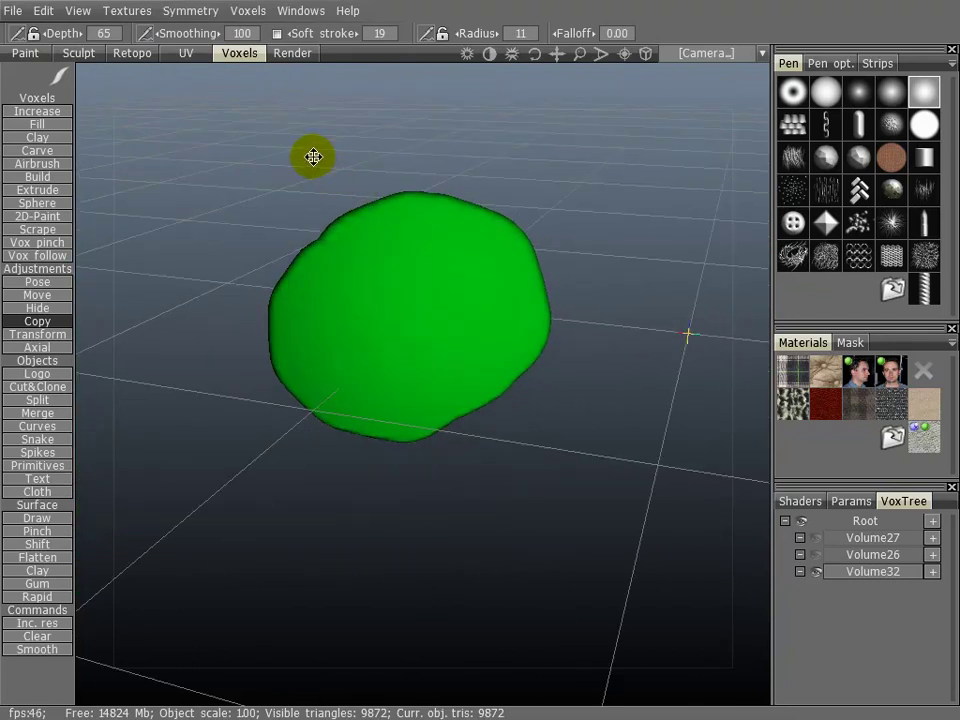
pyautogui.moveTo(313, 156); pyautogui.dragTo(283, 201)
pyautogui.click(862, 570)
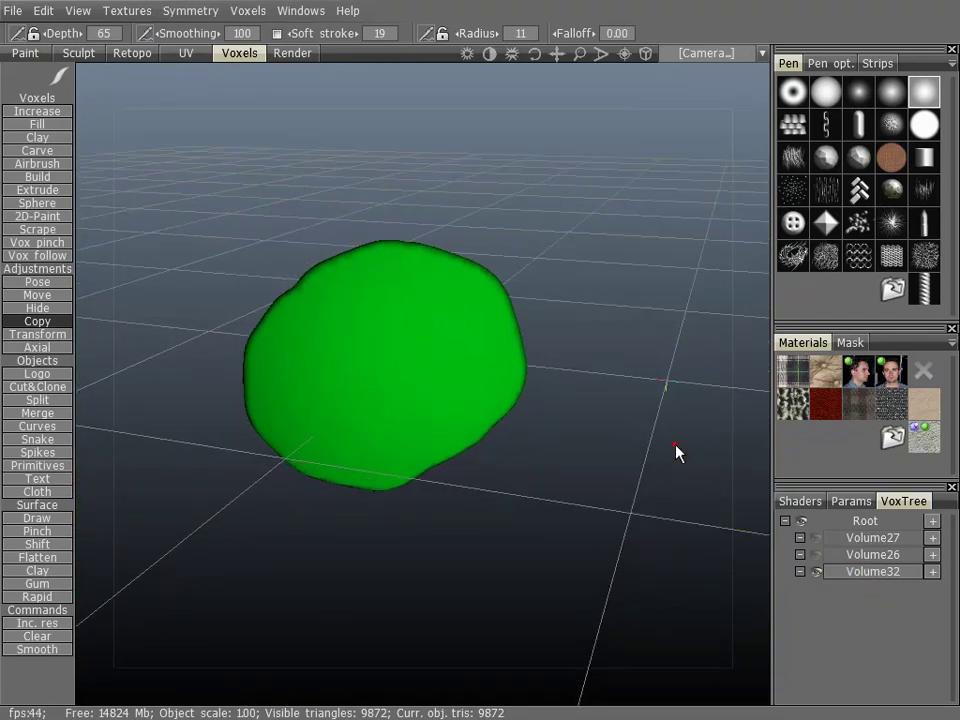
pyautogui.moveTo(676, 448); pyautogui.dragTo(690, 430, button='right')
pyautogui.click(808, 560)
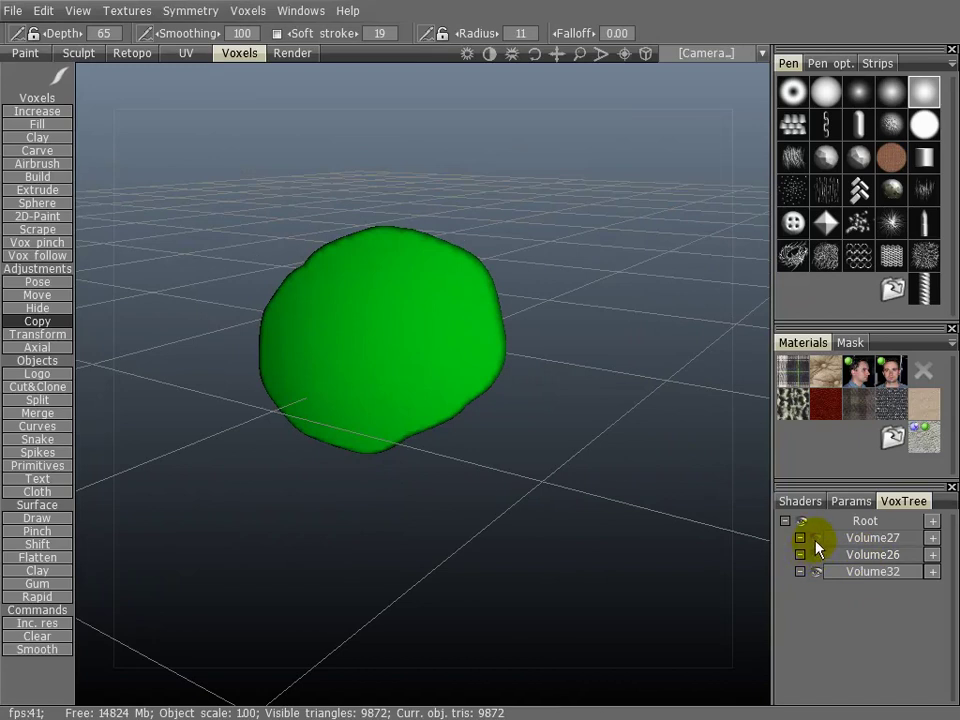
pyautogui.moveTo(427, 222); pyautogui.dragTo(221, 317)
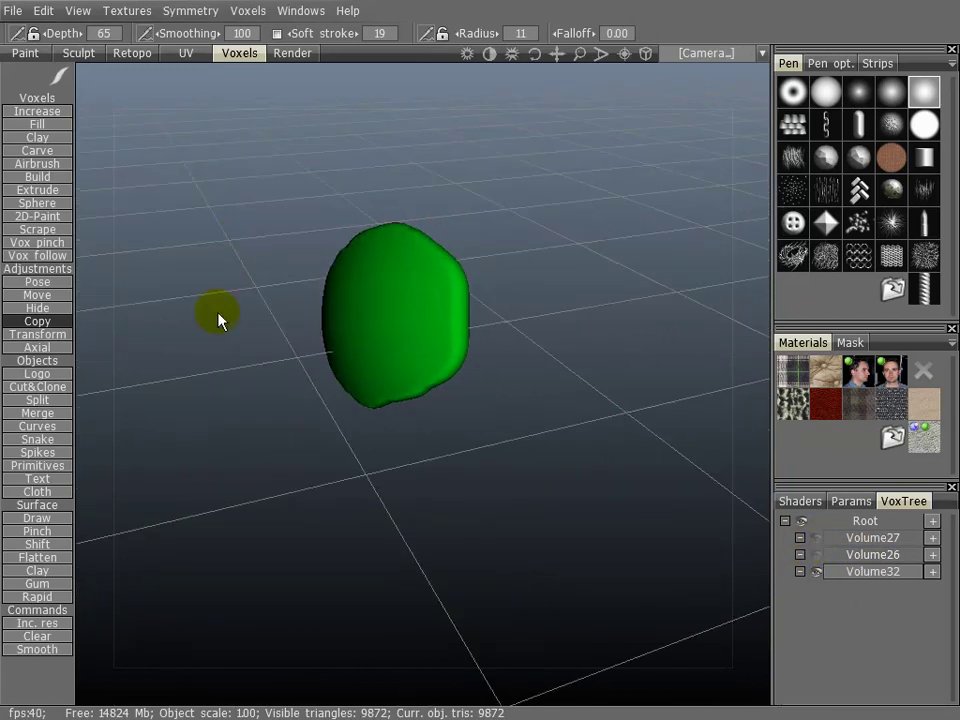
# - Extrude the Volume32 blob by 3.80, growing it to 15352 triangles
pyautogui.rightClick(874, 573)
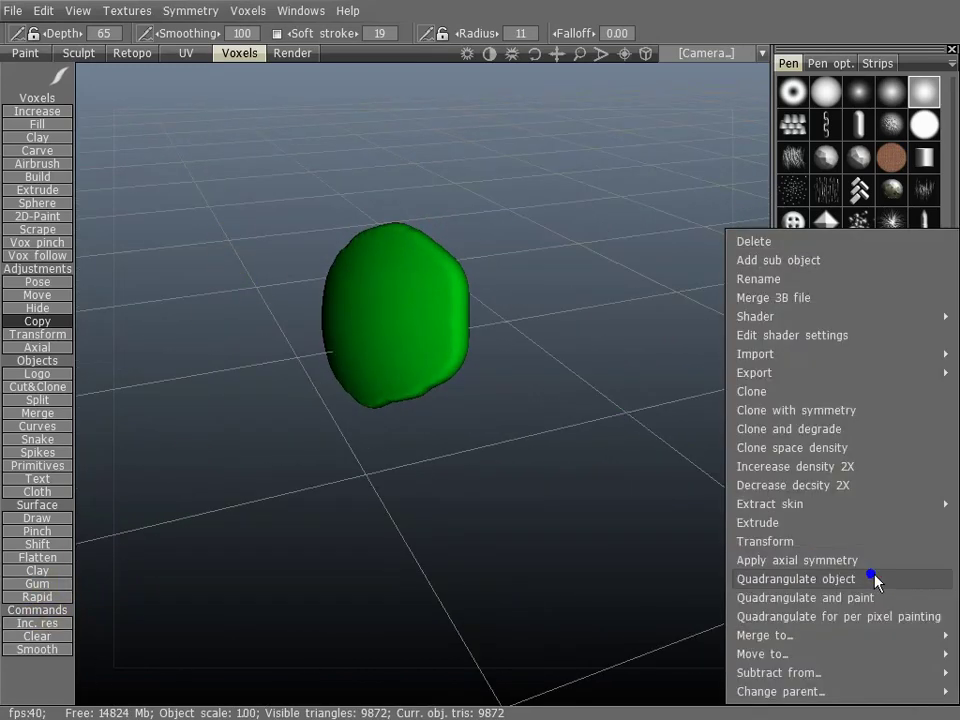
pyautogui.click(783, 523)
pyautogui.click(366, 401)
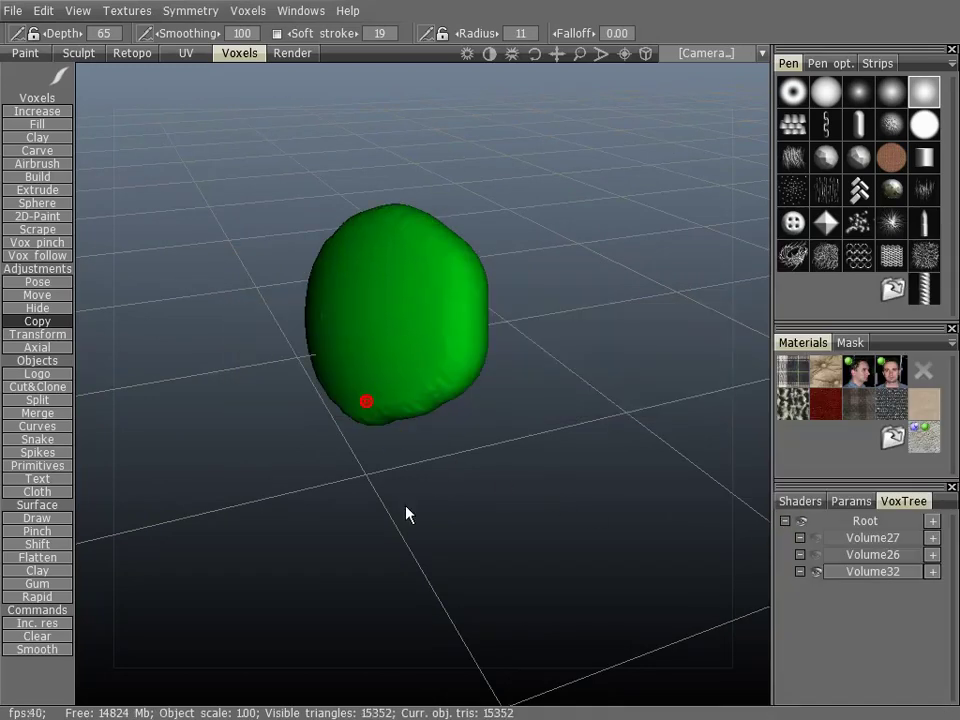
pyautogui.moveTo(337, 513); pyautogui.dragTo(564, 502)
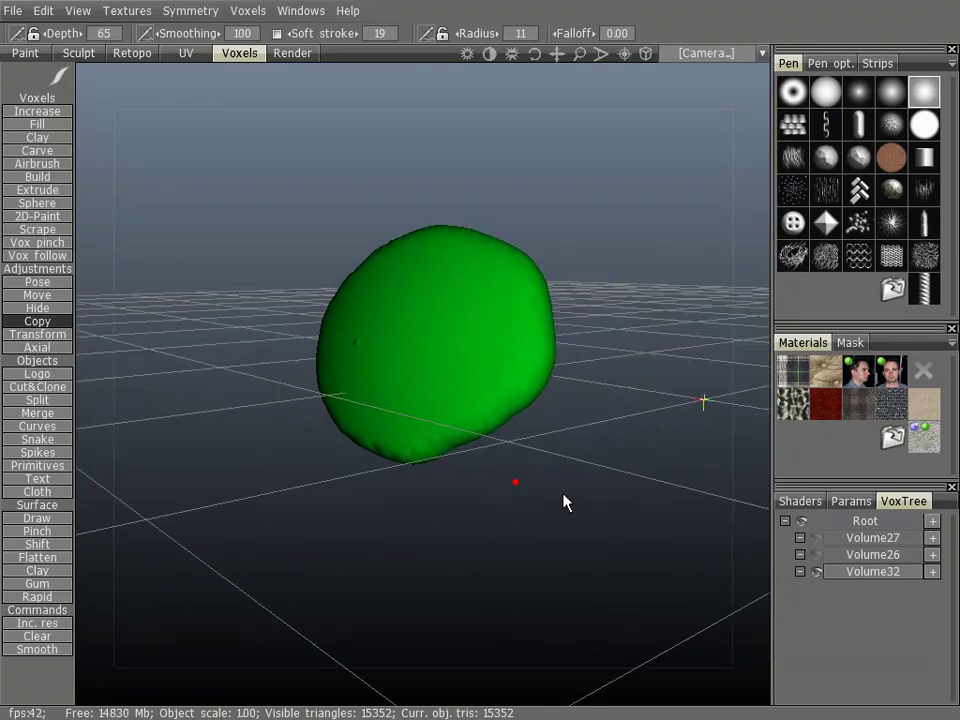
pyautogui.rightClick(873, 575)
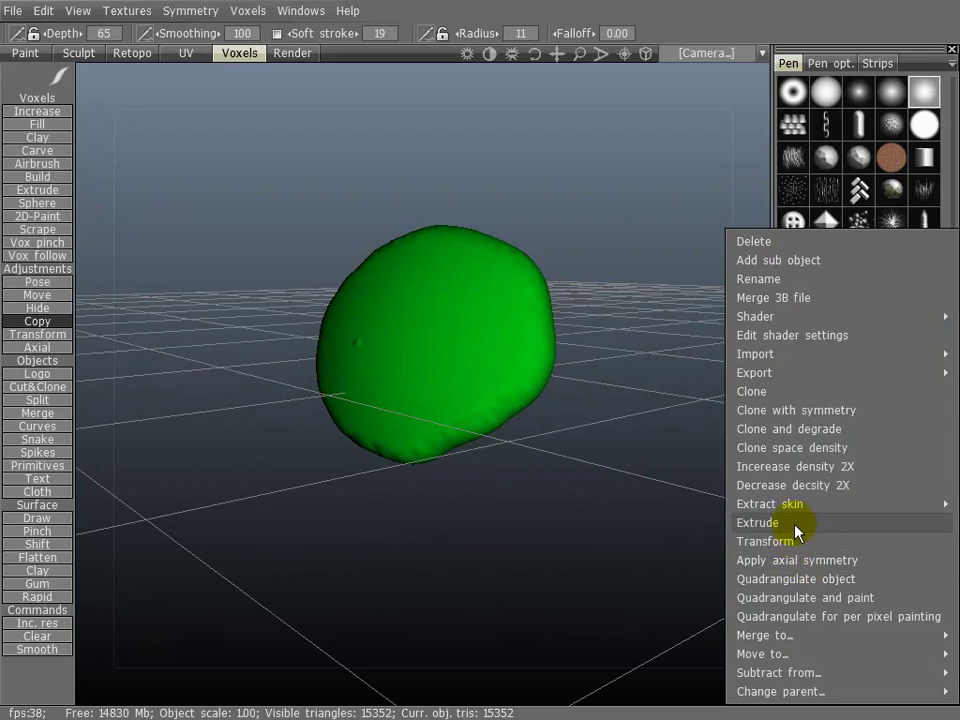
pyautogui.moveTo(786, 510)
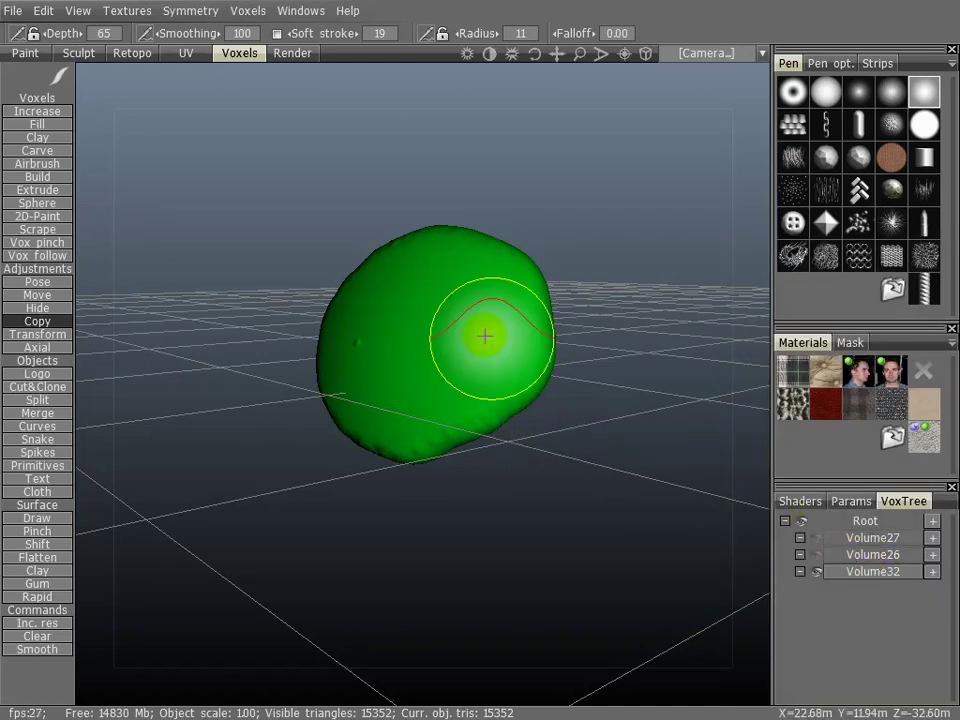
pyautogui.rightClick(860, 575)
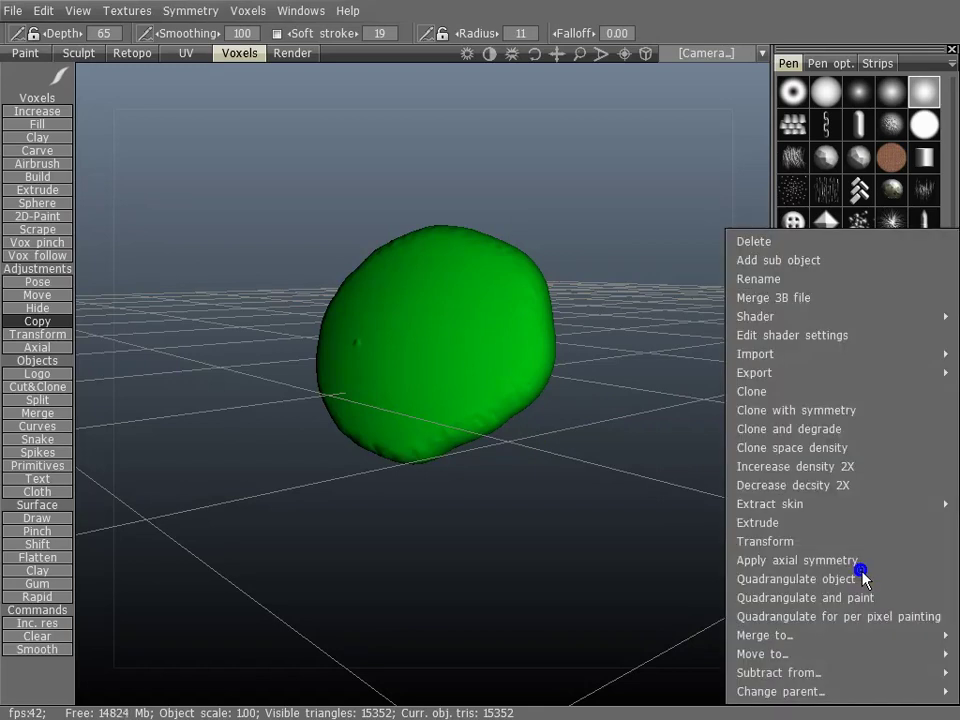
pyautogui.click(838, 455)
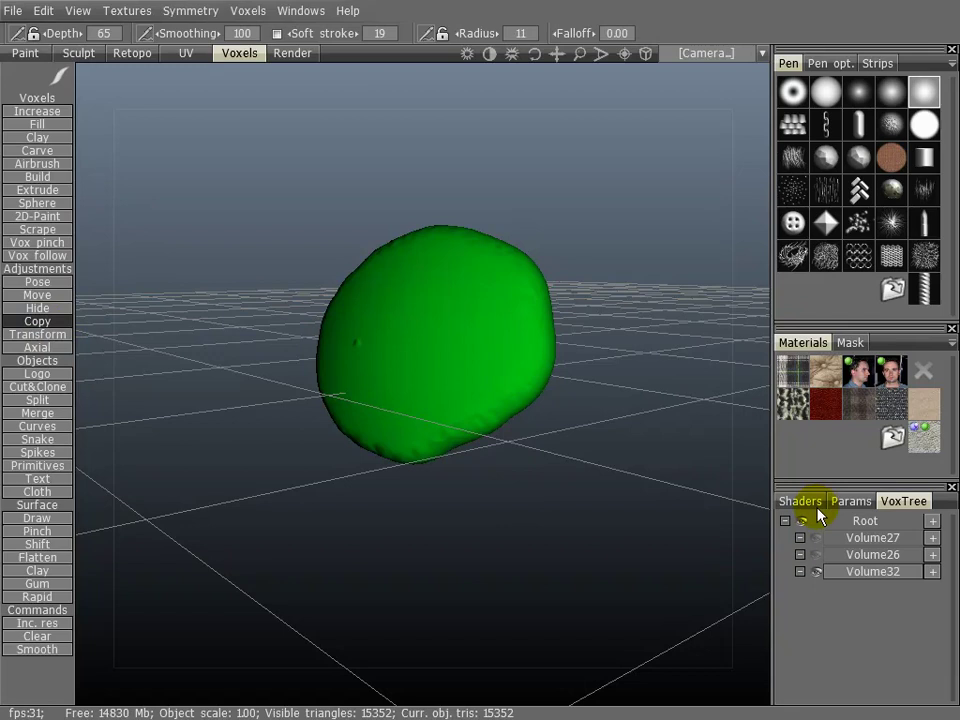
# - Browse the Export, Import and Shader submenus of Volume32's context menu
pyautogui.rightClick(875, 571)
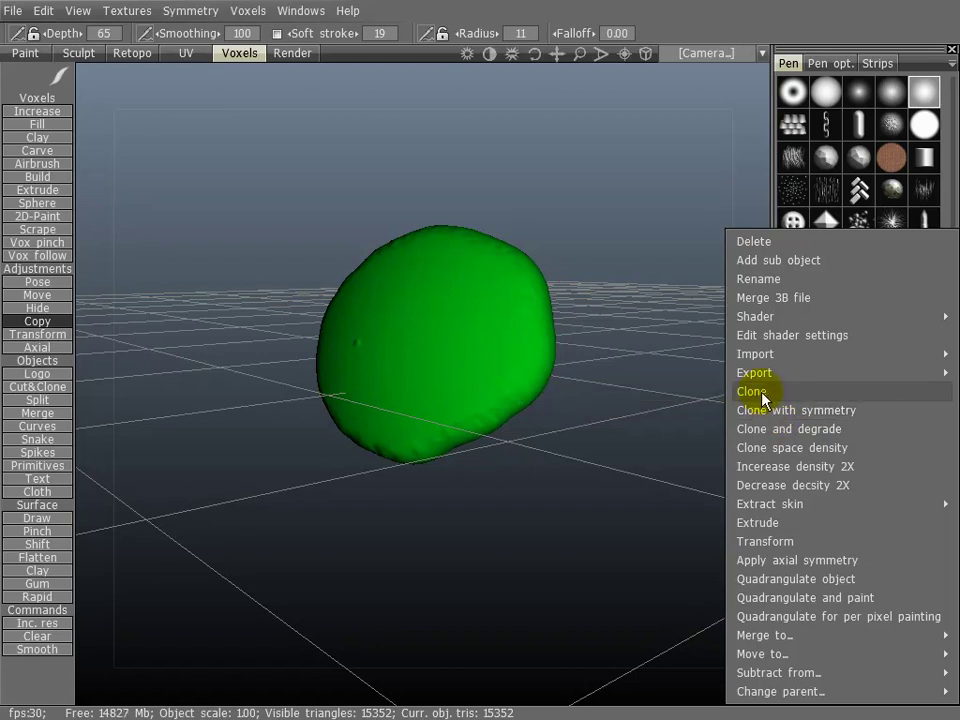
pyautogui.moveTo(765, 375)
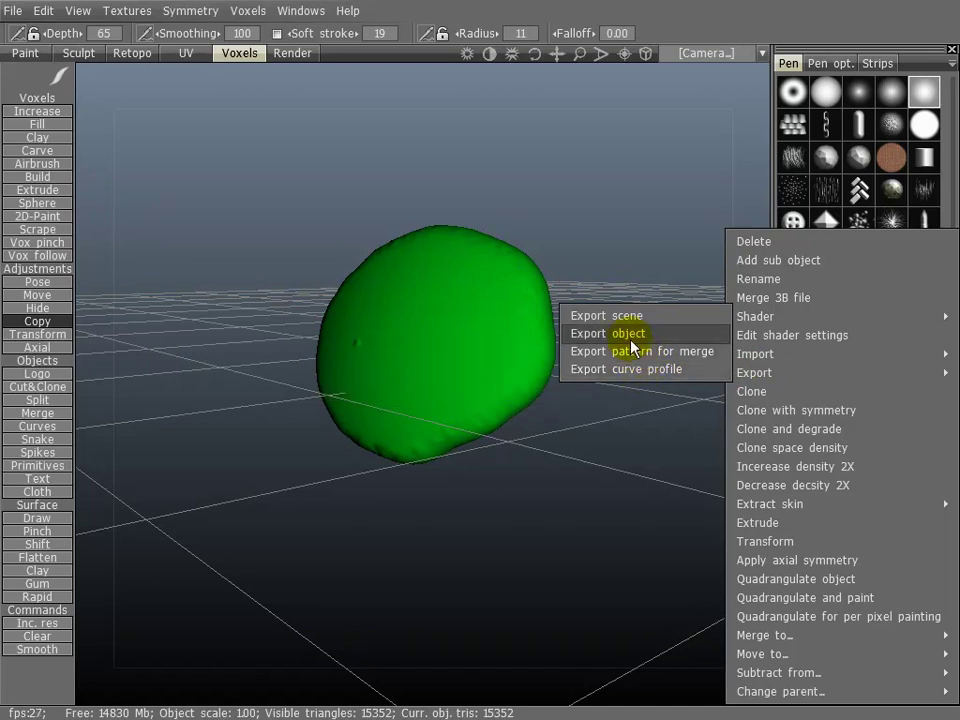
pyautogui.moveTo(849, 362)
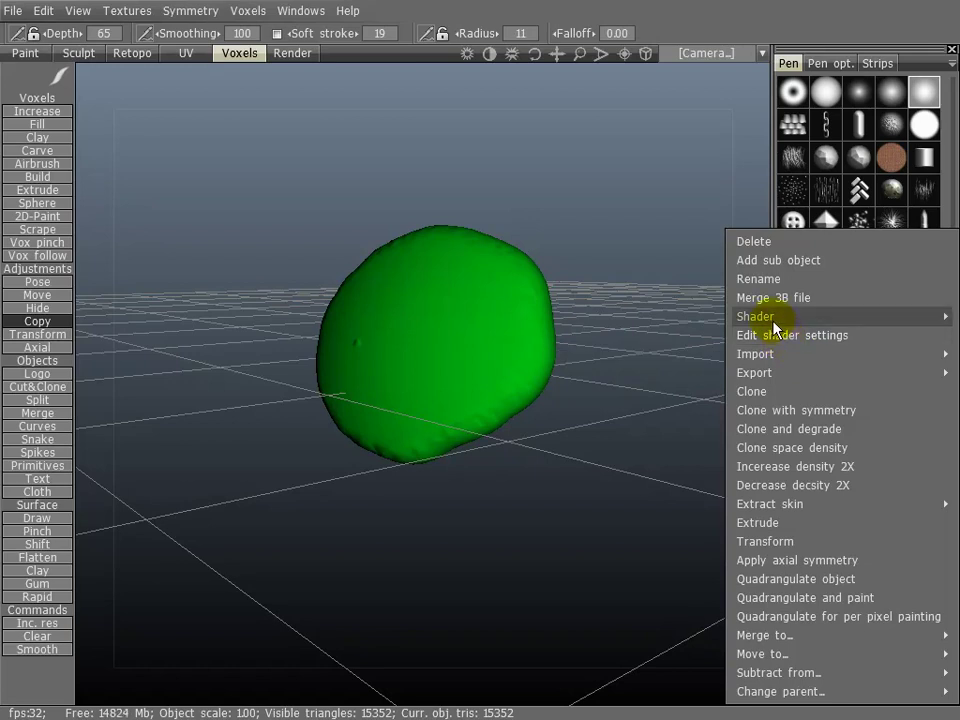
pyautogui.moveTo(771, 321)
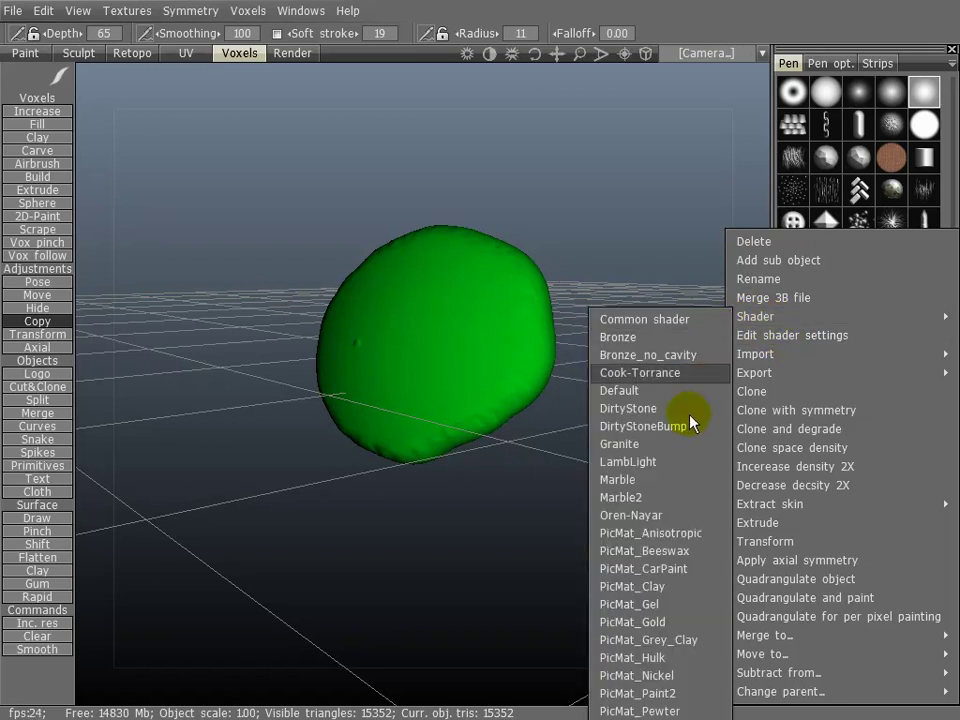
# - Open the Shaders gallery, then return to VoxTree and select Volume32
pyautogui.click(790, 501)
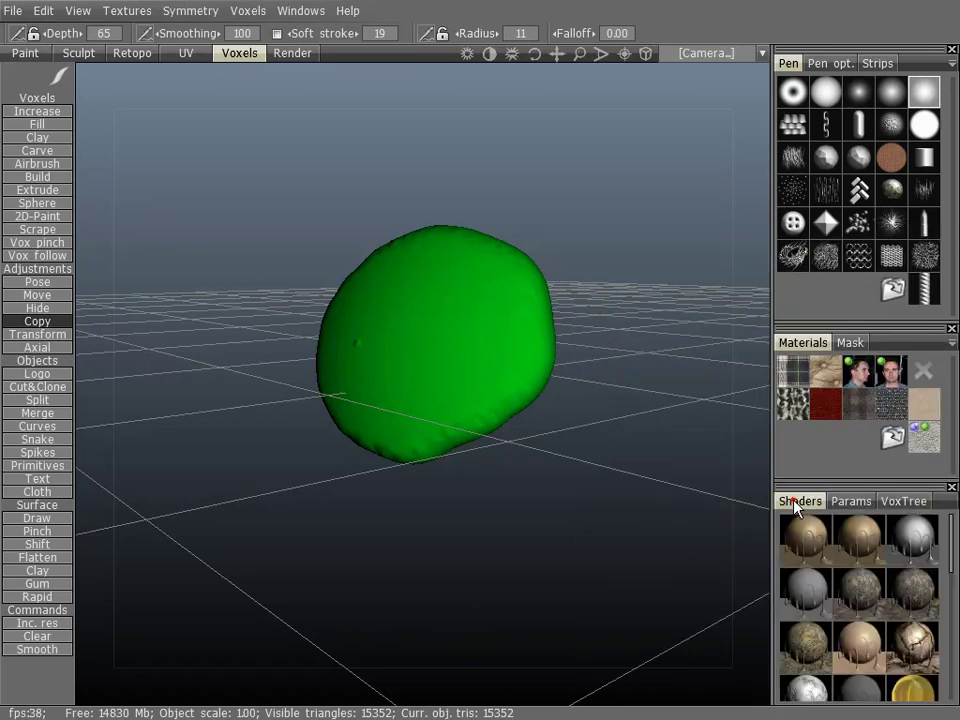
pyautogui.click(908, 503)
pyautogui.rightClick(867, 574)
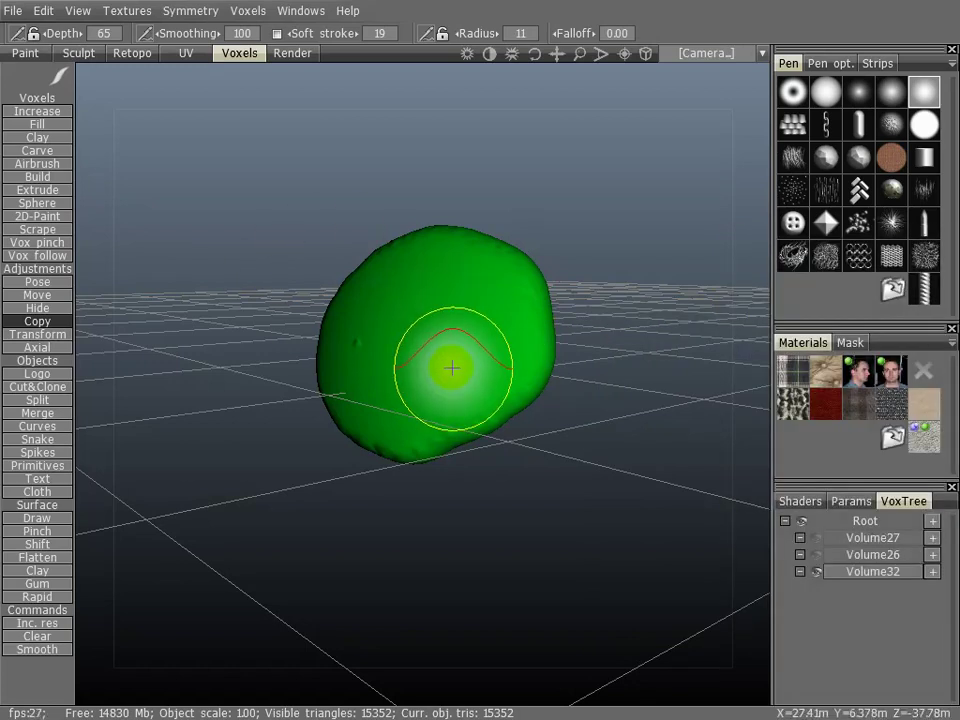
pyautogui.click(879, 576)
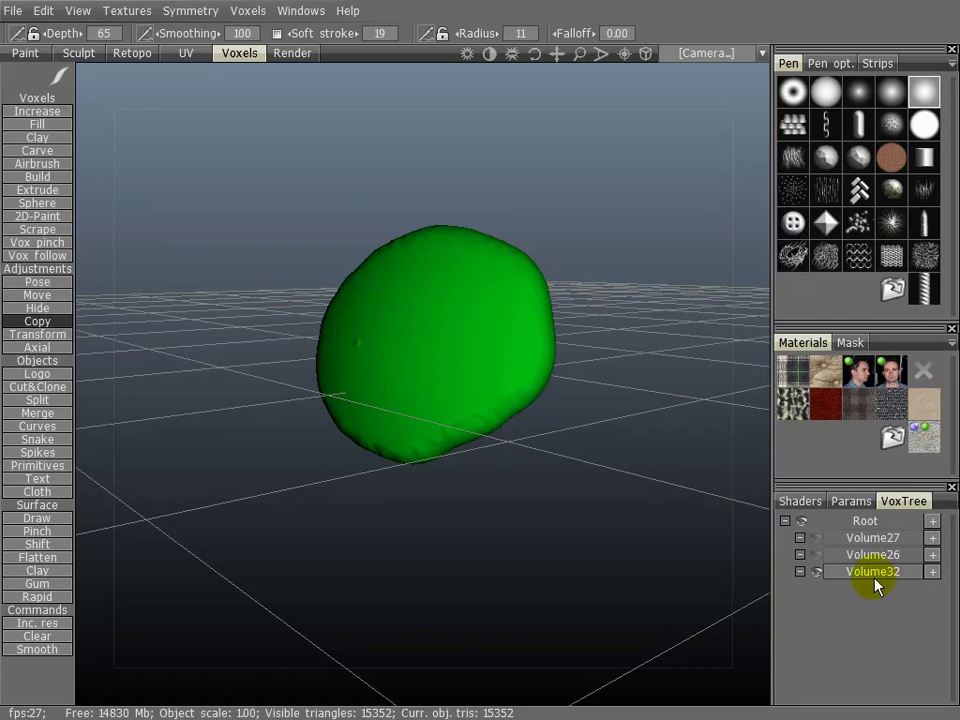
# - Bring up Volume32's VoxTree context menu, reaching the Delete entry
pyautogui.rightClick(874, 574)
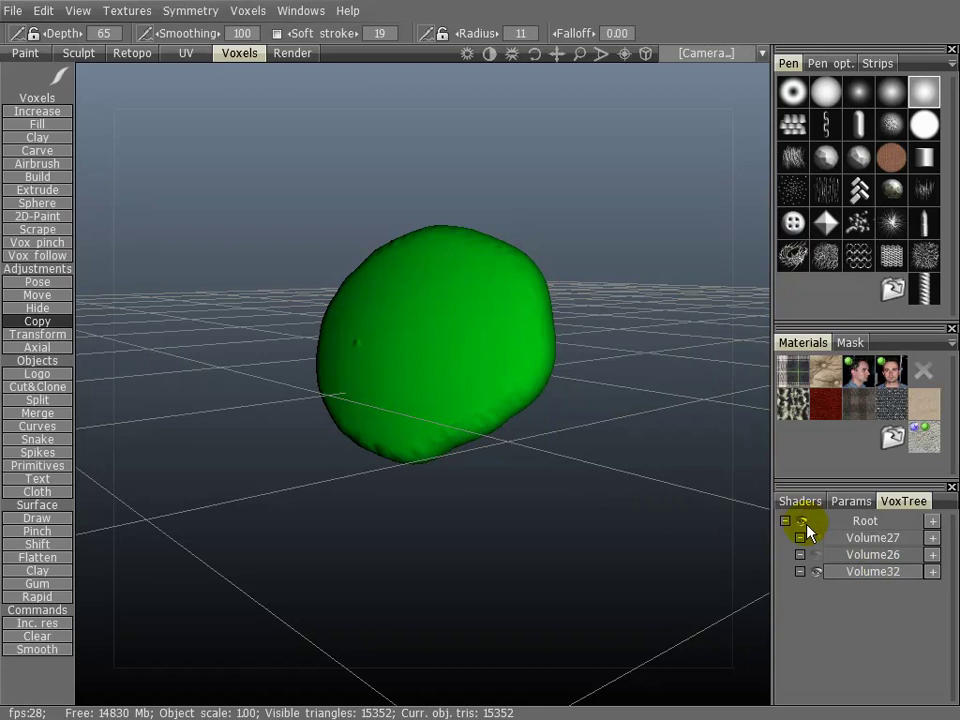
pyautogui.rightClick(866, 571)
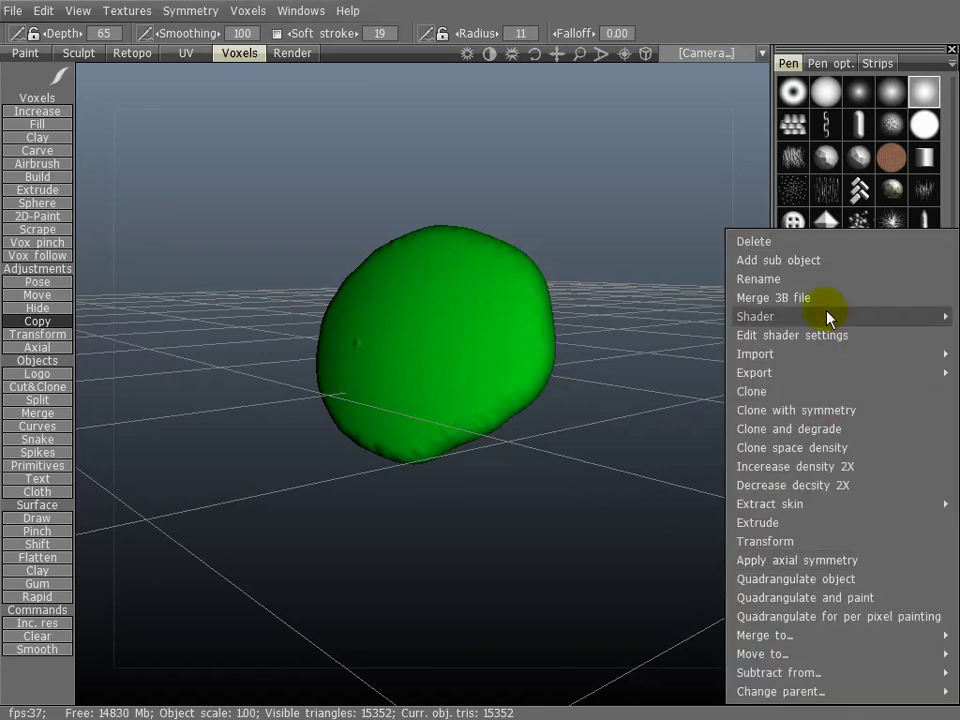